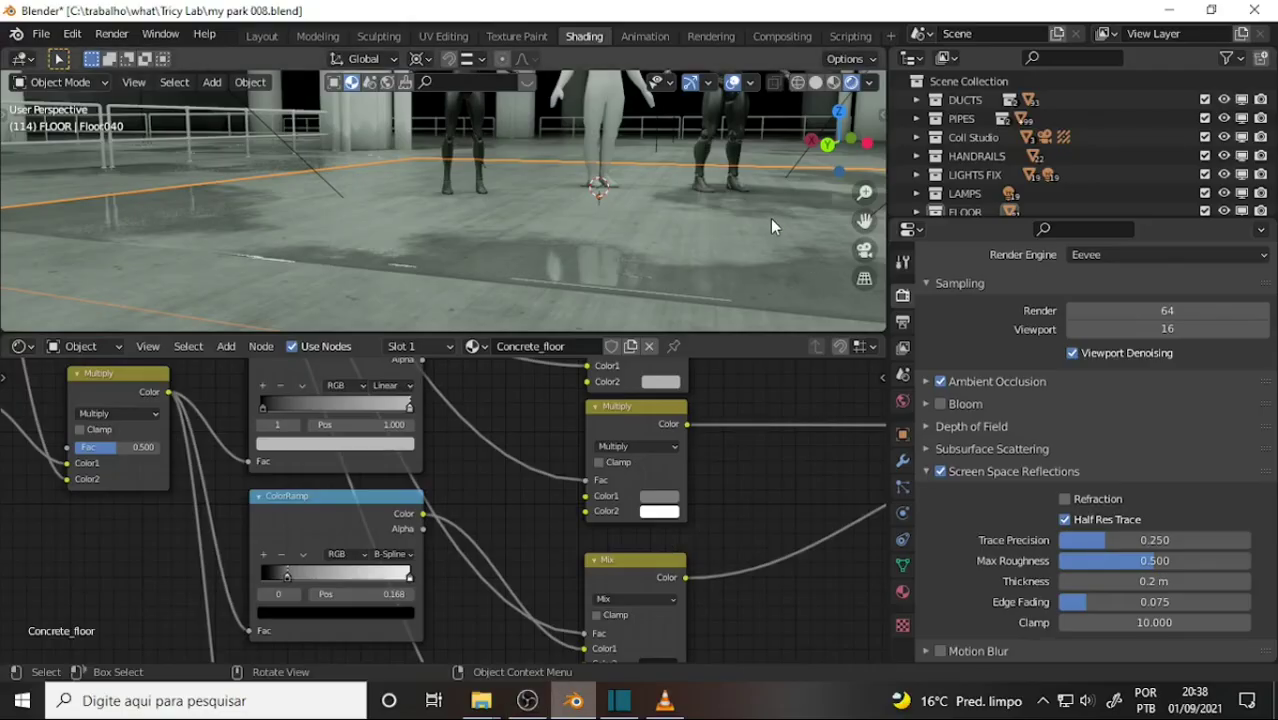
Orbit and zoom the viewport to a diagonal angle on the floor, pillars and figures
{"action": "mouse_move", "coordinate": [772, 219]}
{"action": "middle_mouse_down"}
{"action": "mouse_move", "coordinate": [483, 246]}
{"action": "mouse_move", "coordinate": [242, 211]}
{"action": "middle_mouse_up"}
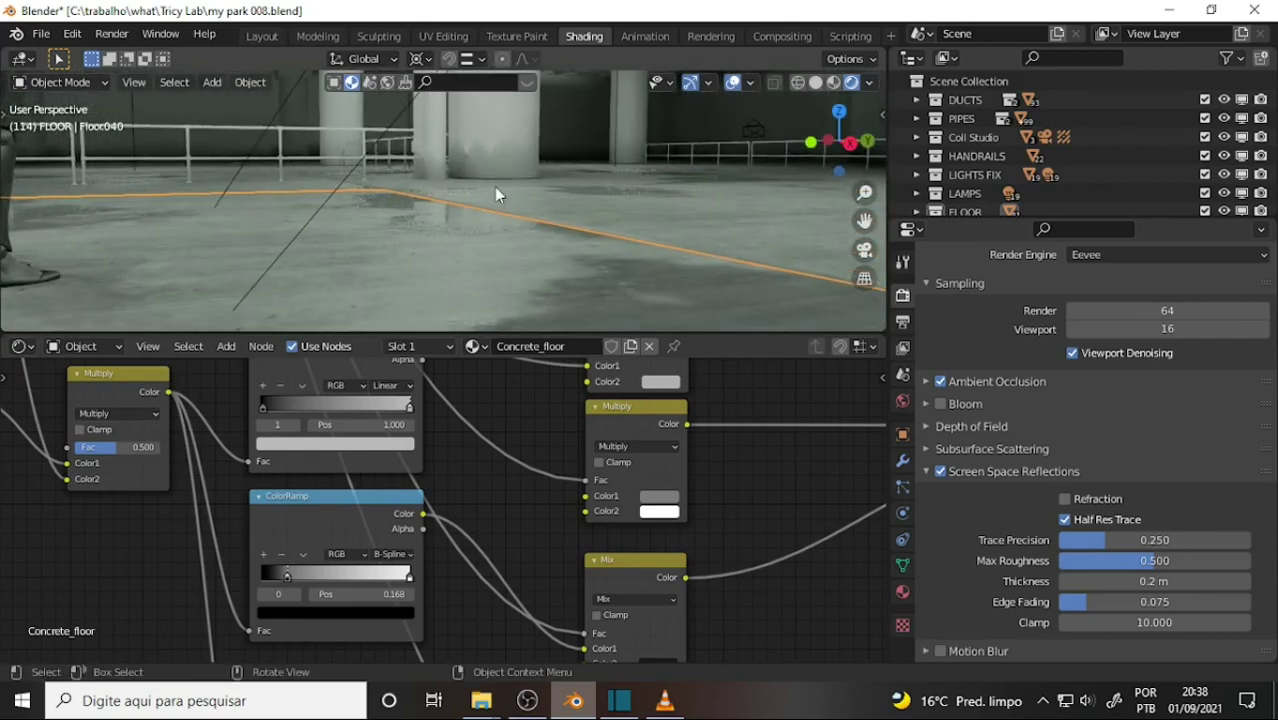
{"action": "mouse_move", "coordinate": [494, 186]}
{"action": "middle_mouse_down"}
{"action": "mouse_move", "coordinate": [873, 204]}
{"action": "mouse_move", "coordinate": [26, 199]}
{"action": "mouse_move", "coordinate": [343, 200]}
{"action": "middle_mouse_up"}
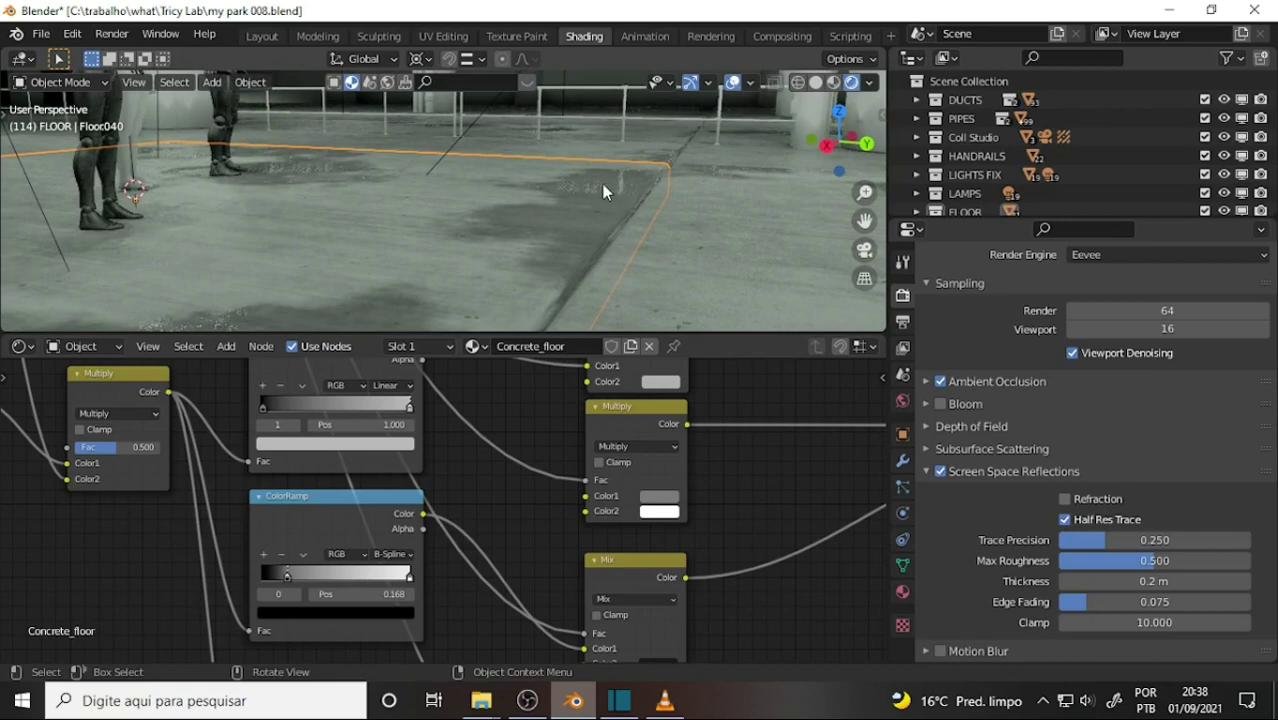
{"action": "middle_click_drag", "start_coordinate": [615, 190], "coordinate": [650, 191]}
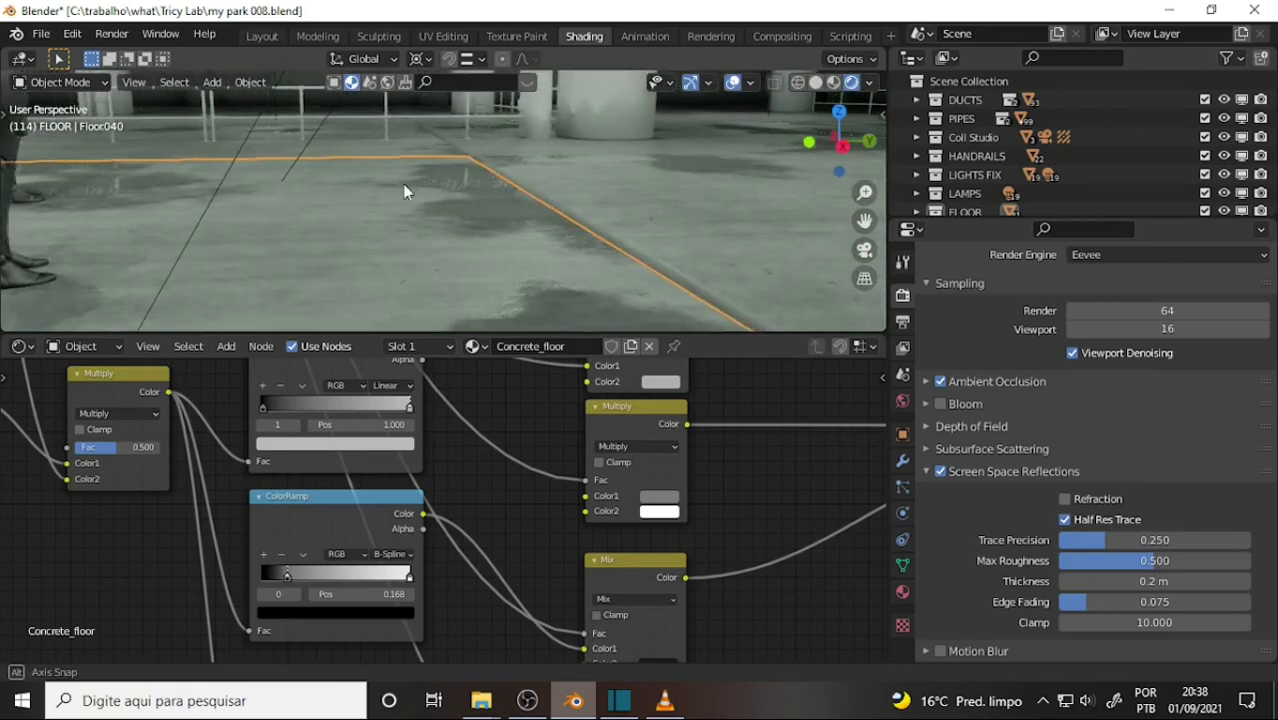
{"action": "mouse_move", "coordinate": [405, 188]}
{"action": "middle_mouse_down"}
{"action": "mouse_move", "coordinate": [100, 174]}
{"action": "mouse_move", "coordinate": [430, 192]}
{"action": "middle_mouse_up"}
{"action": "middle_click_drag", "start_coordinate": [578, 204], "coordinate": [528, 214]}
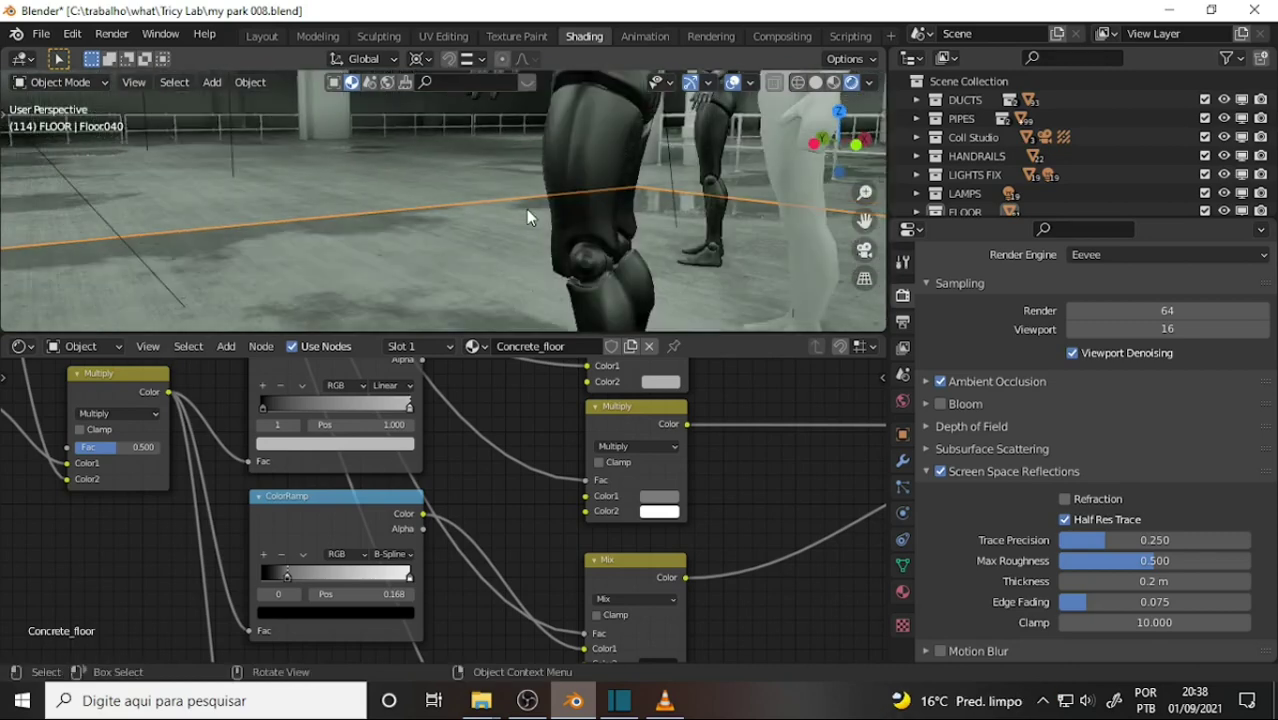
{"action": "scroll", "coordinate": [526, 210], "scroll_direction": "down", "scroll_amount": 3}
{"action": "scroll", "coordinate": [526, 210], "scroll_direction": "down", "scroll_amount": 2}
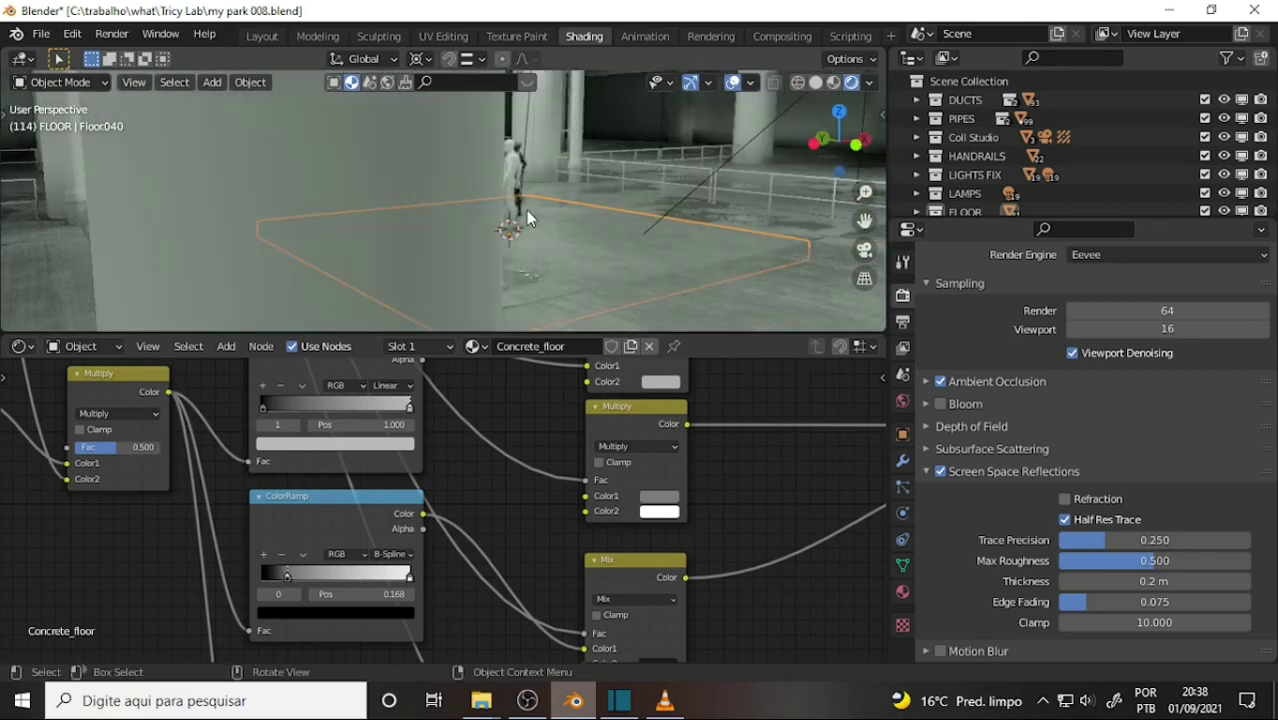
{"action": "scroll", "coordinate": [526, 210], "scroll_direction": "up", "scroll_amount": 3}
{"action": "middle_click_drag", "start_coordinate": [598, 228], "coordinate": [603, 242]}
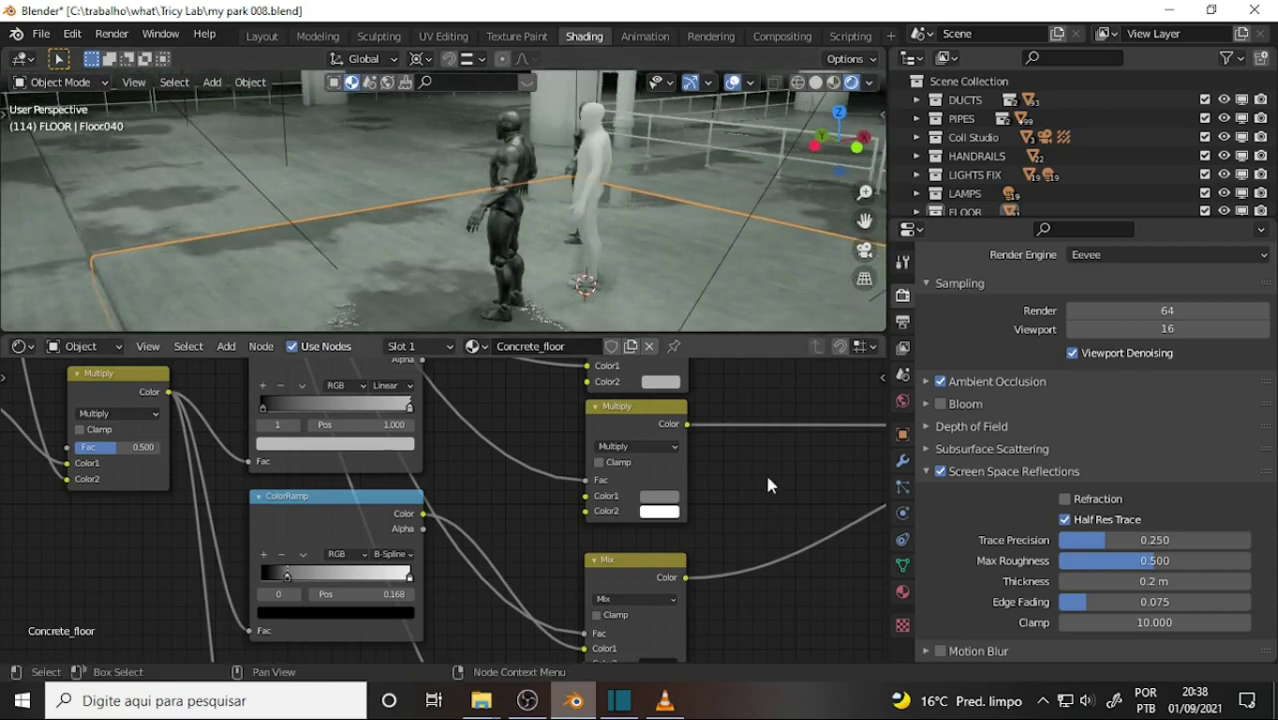
Pan the node tree down-left and resize the node editor area
{"action": "middle_click_drag", "start_coordinate": [696, 514], "coordinate": [689, 388]}
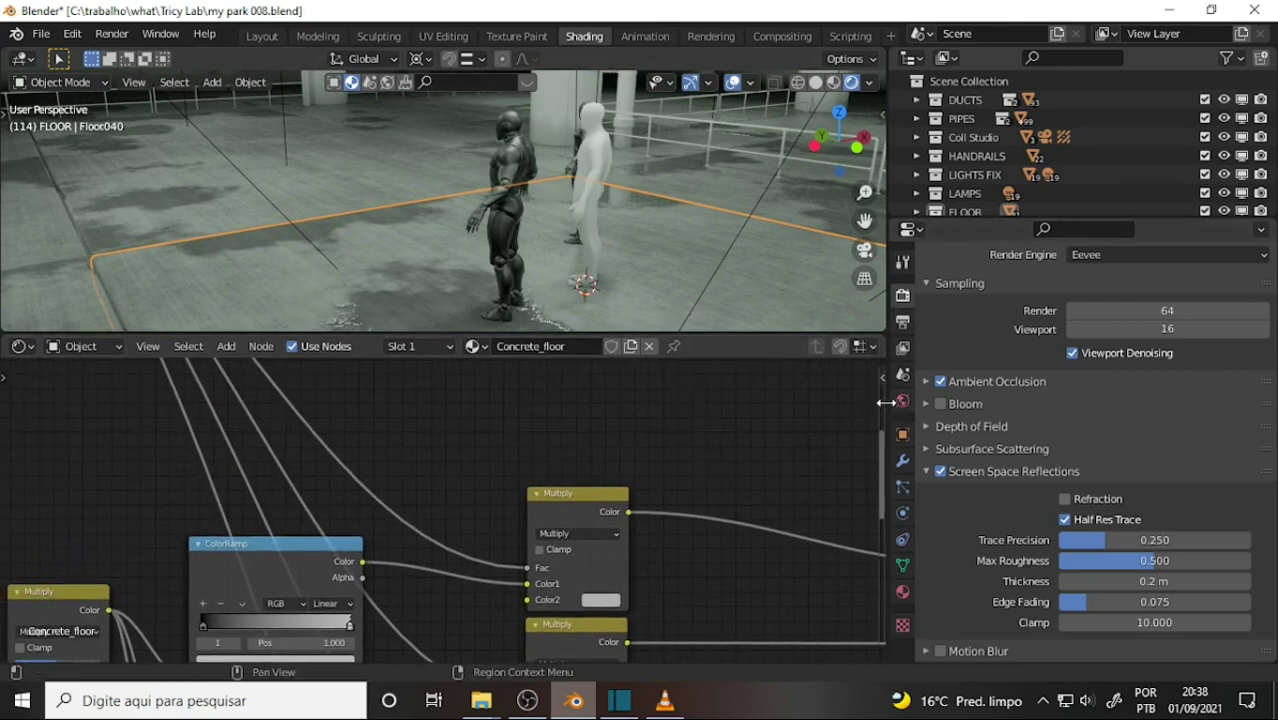
{"action": "left_click_drag", "start_coordinate": [896, 401], "coordinate": [1103, 397]}
{"action": "left_click_drag", "start_coordinate": [645, 333], "coordinate": [645, 334]}
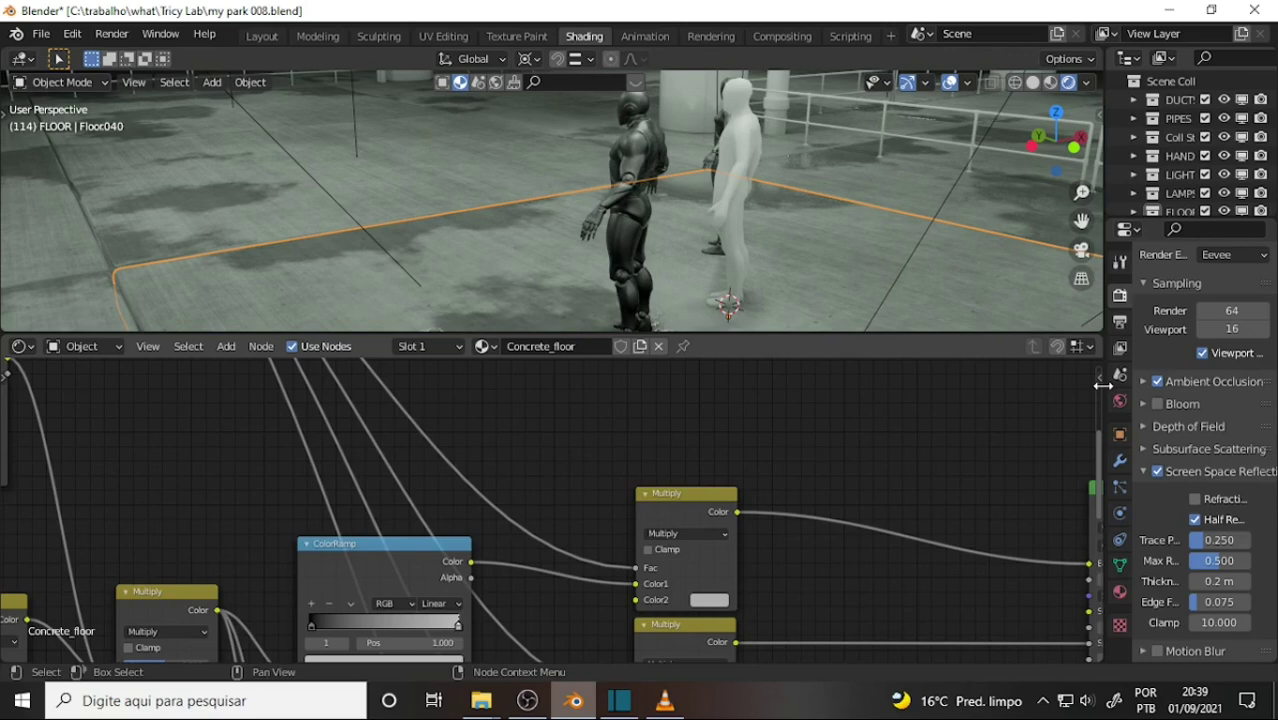
Narrow the properties panel, then show the node sidebar and collapse it again
{"action": "left_click_drag", "start_coordinate": [1101, 385], "coordinate": [1083, 388]}
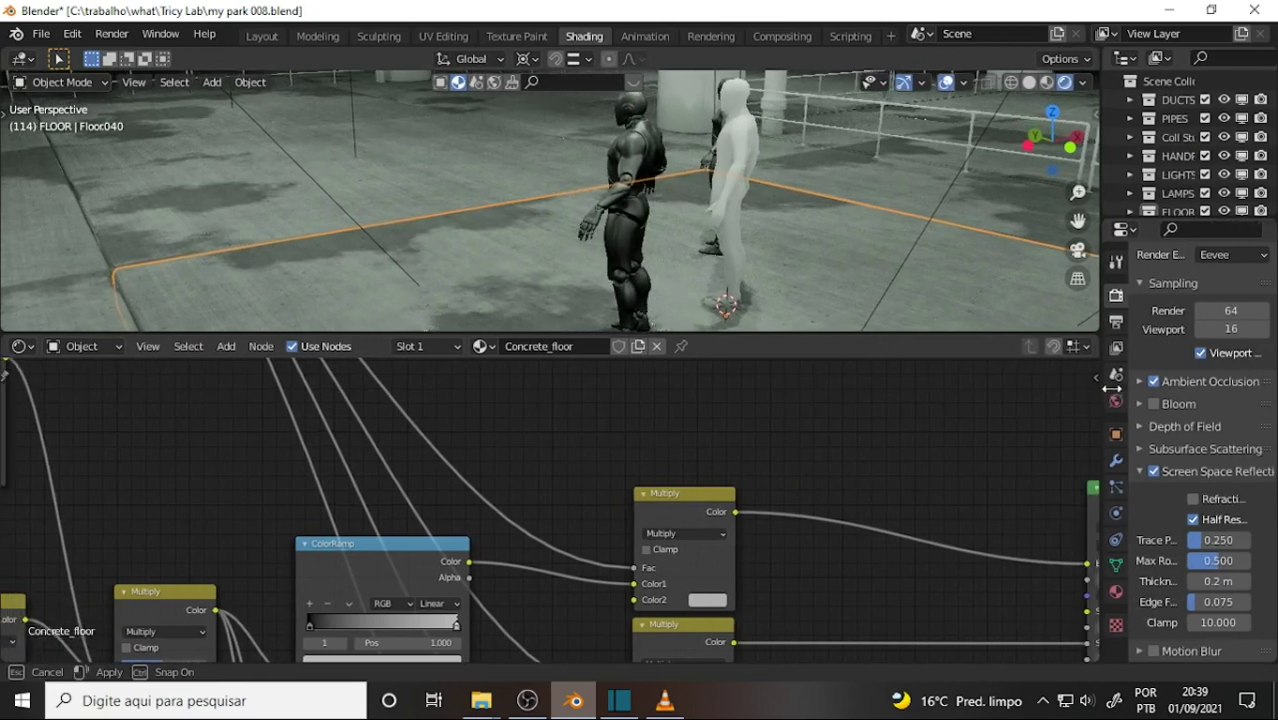
{"action": "left_click_drag", "start_coordinate": [1083, 388], "coordinate": [1126, 381]}
{"action": "right_click", "coordinate": [1121, 381]}
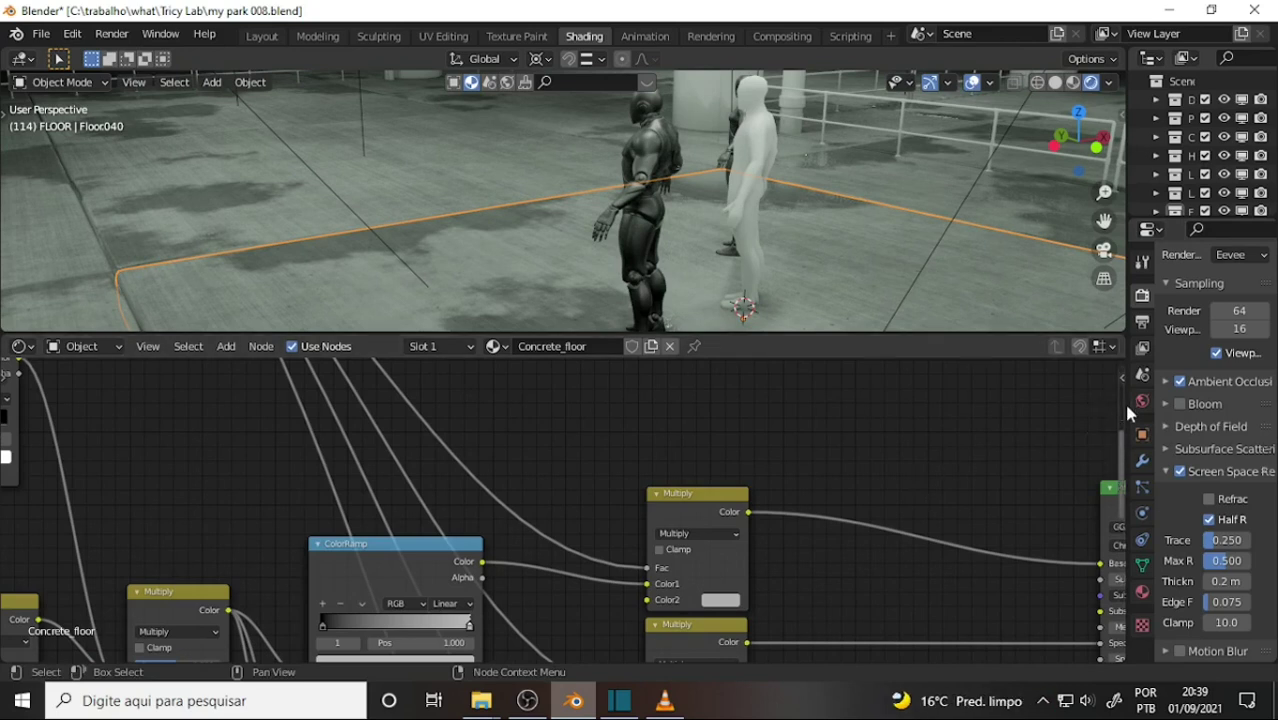
{"action": "left_click", "coordinate": [1124, 378]}
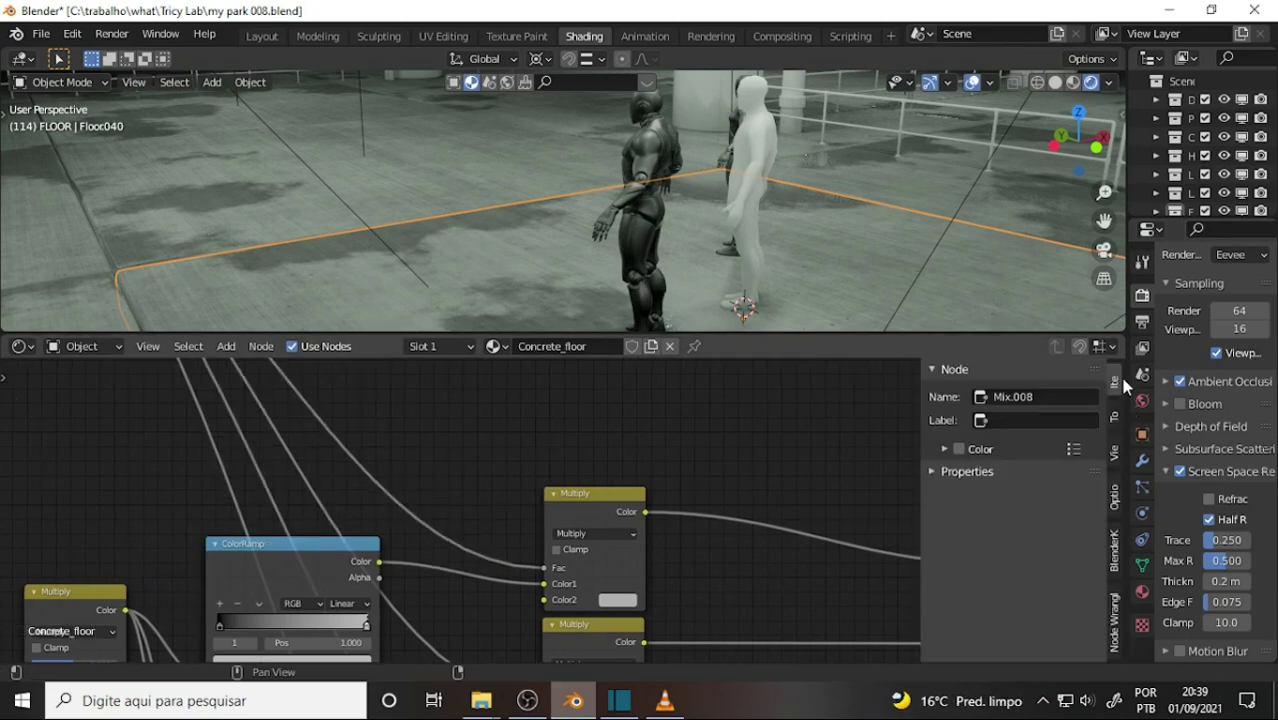
{"action": "mouse_move", "coordinate": [921, 415]}
{"action": "left_mouse_down"}
{"action": "mouse_move", "coordinate": [1040, 420]}
{"action": "mouse_move", "coordinate": [1124, 404]}
{"action": "left_mouse_up"}
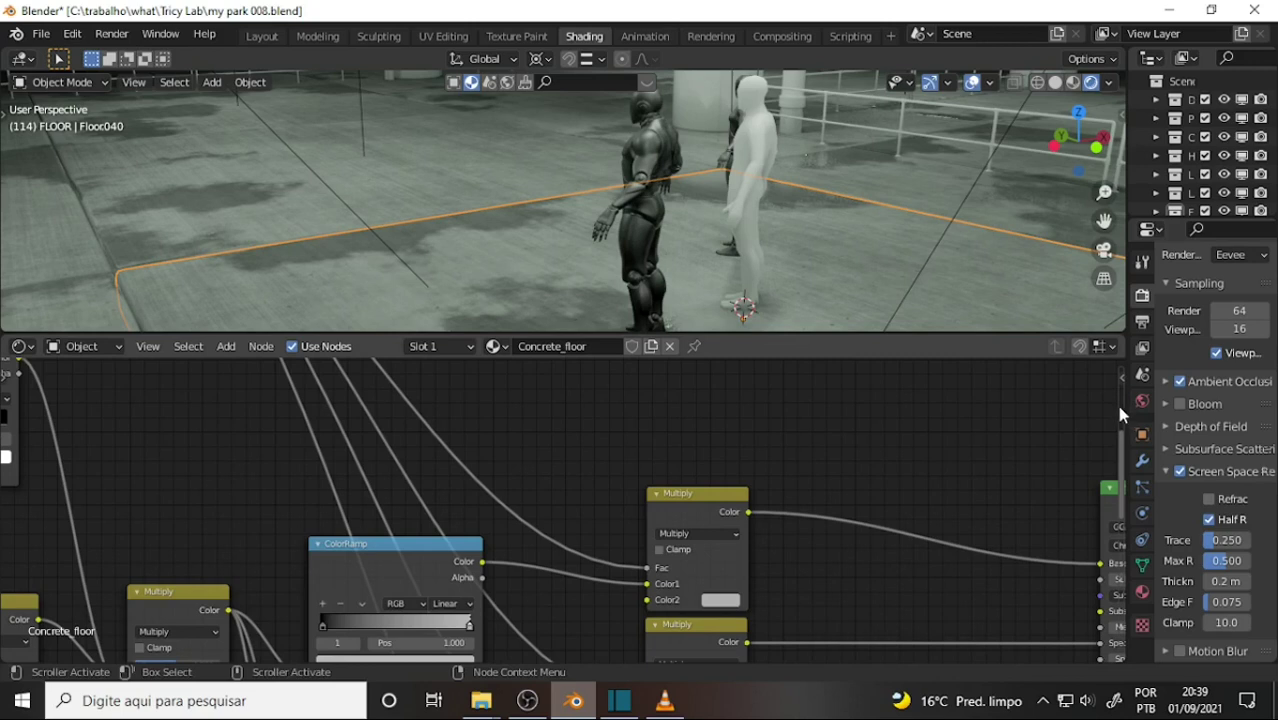
Vertically split the lower node editor and make its left half a 3D Viewport
{"action": "right_click", "coordinate": [1124, 404]}
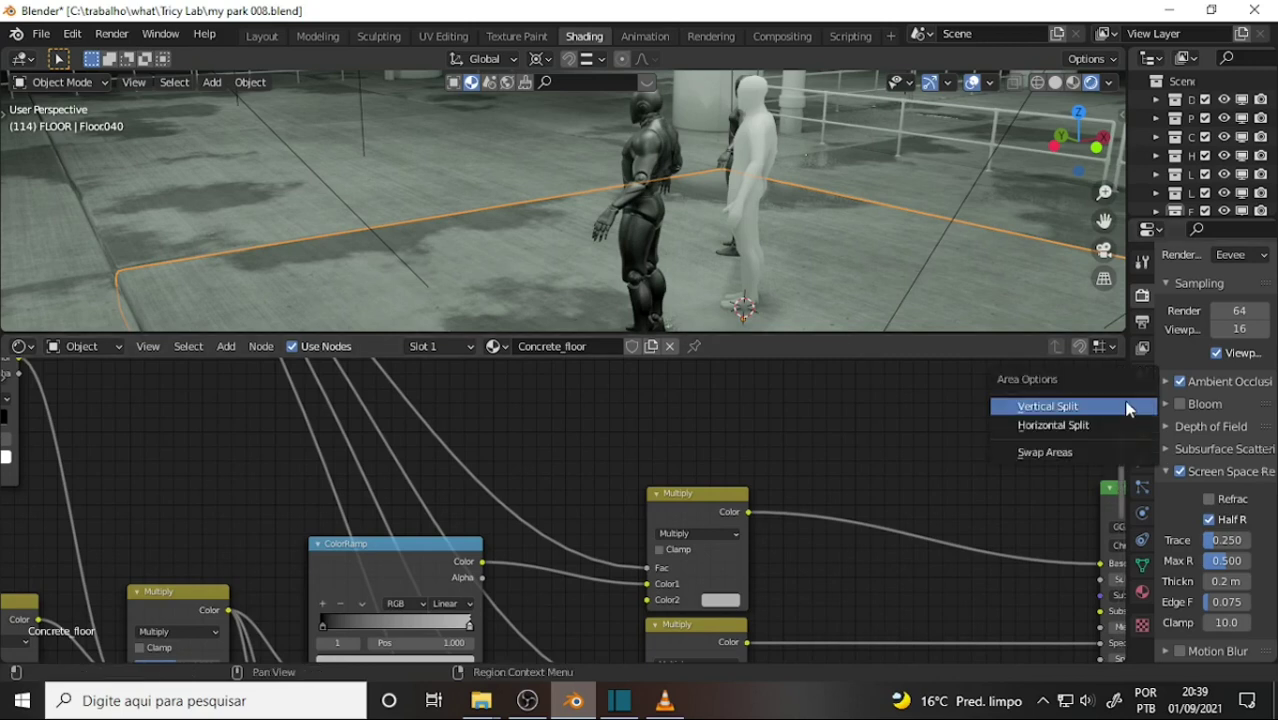
{"action": "left_click", "coordinate": [1068, 408]}
{"action": "left_click", "coordinate": [596, 390]}
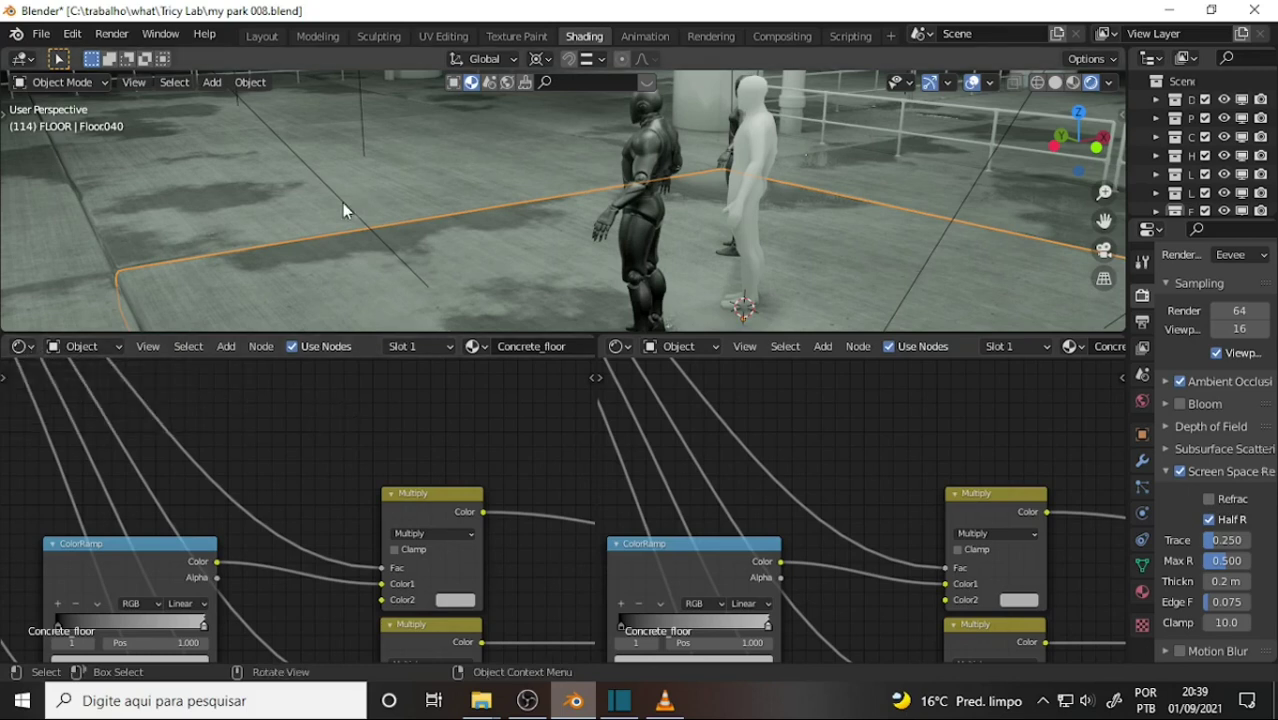
{"action": "left_click", "coordinate": [30, 349]}
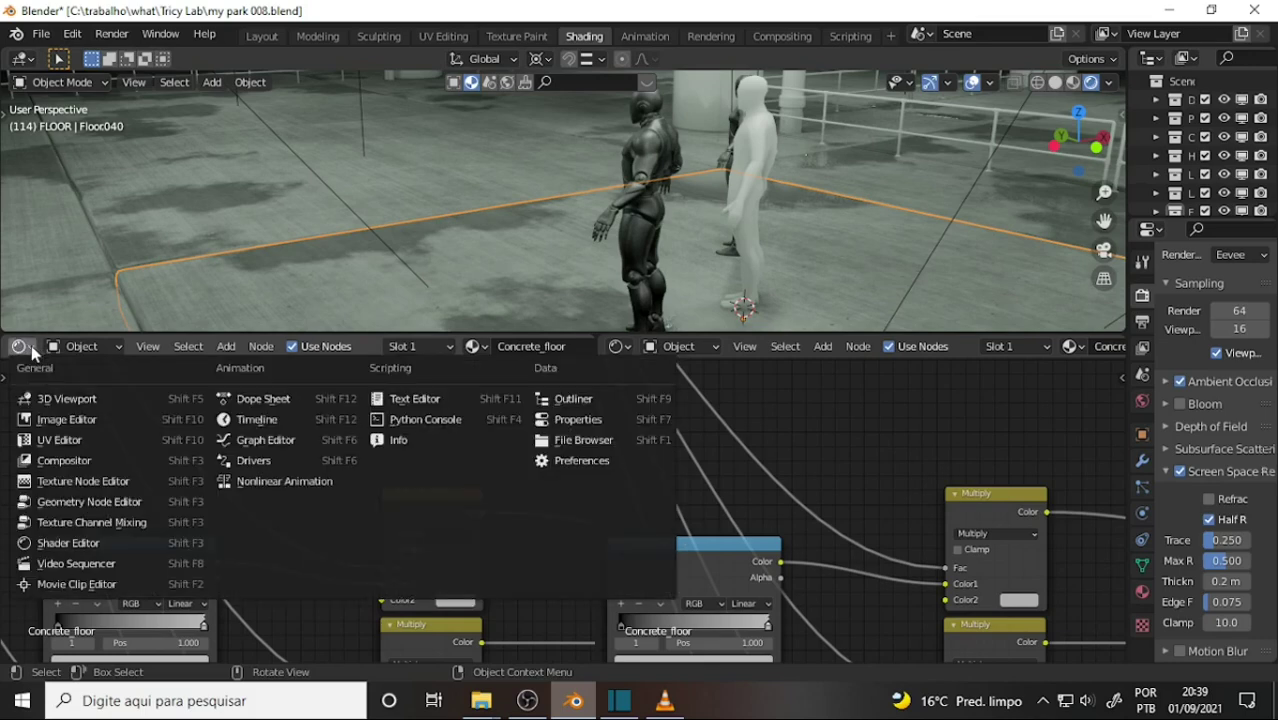
{"action": "left_click", "coordinate": [73, 396]}
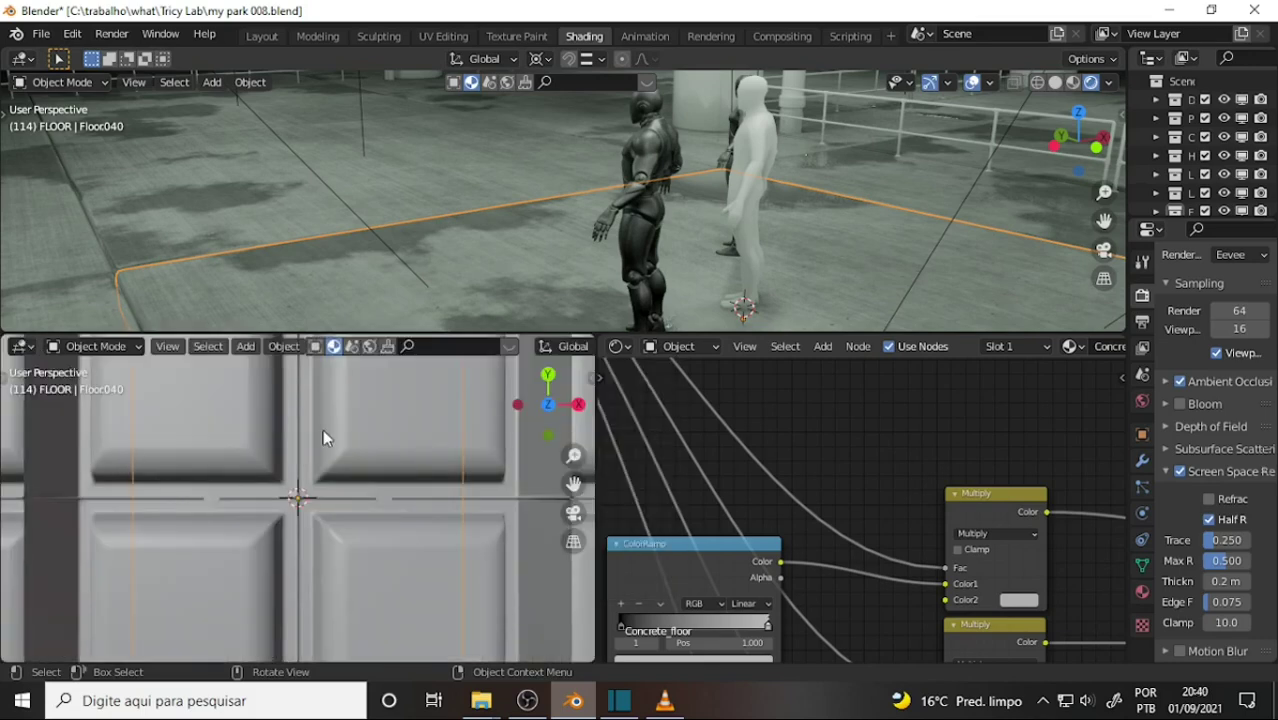
Orbit the lower viewport toward the figures and switch it to Rendered shading
{"action": "mouse_move", "coordinate": [322, 437]}
{"action": "middle_mouse_down"}
{"action": "mouse_move", "coordinate": [285, 605]}
{"action": "mouse_move", "coordinate": [201, 579]}
{"action": "mouse_move", "coordinate": [409, 533]}
{"action": "mouse_move", "coordinate": [365, 562]}
{"action": "mouse_move", "coordinate": [422, 565]}
{"action": "middle_mouse_up"}
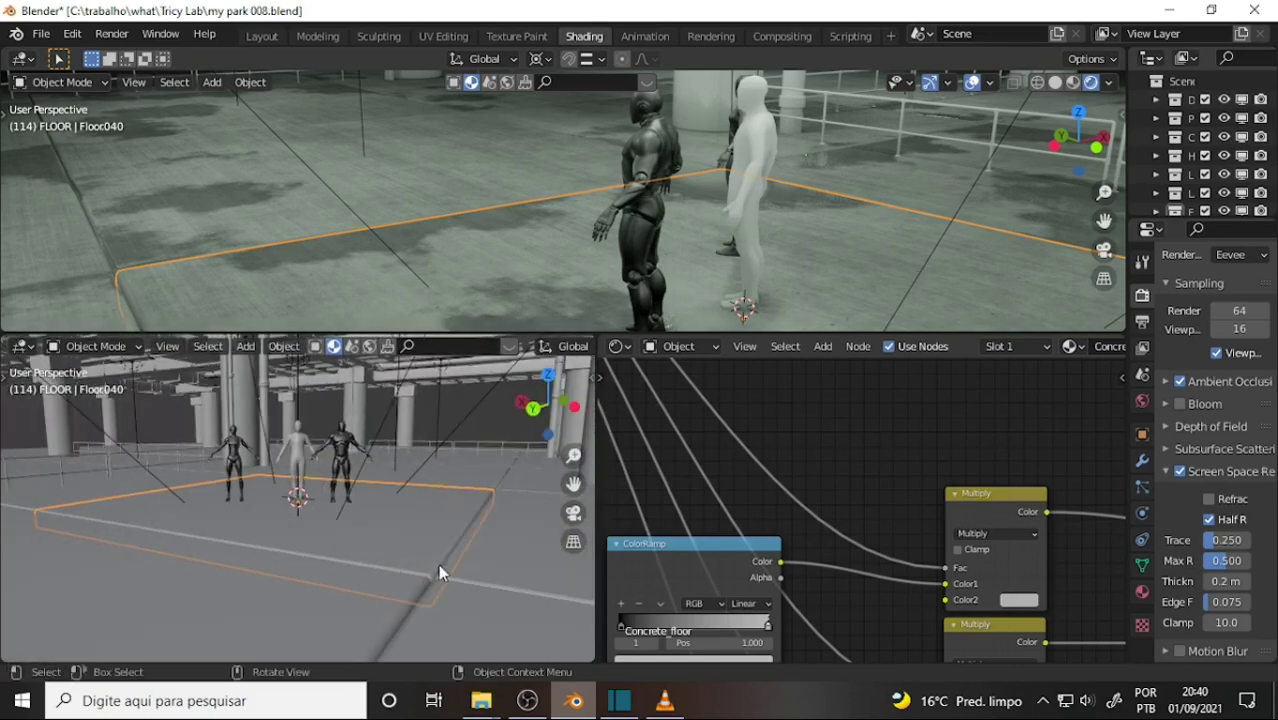
{"action": "right_click", "coordinate": [453, 472]}
{"action": "key", "text": "z"}
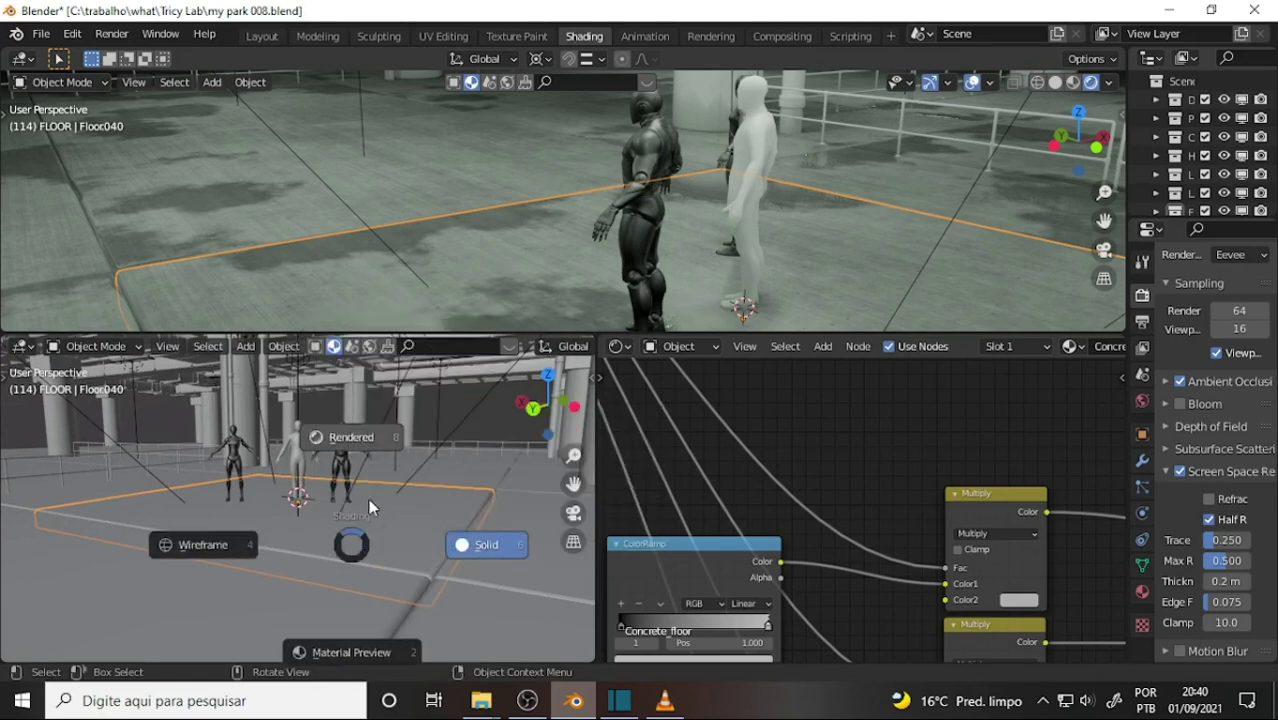
{"action": "left_click", "coordinate": [369, 505]}
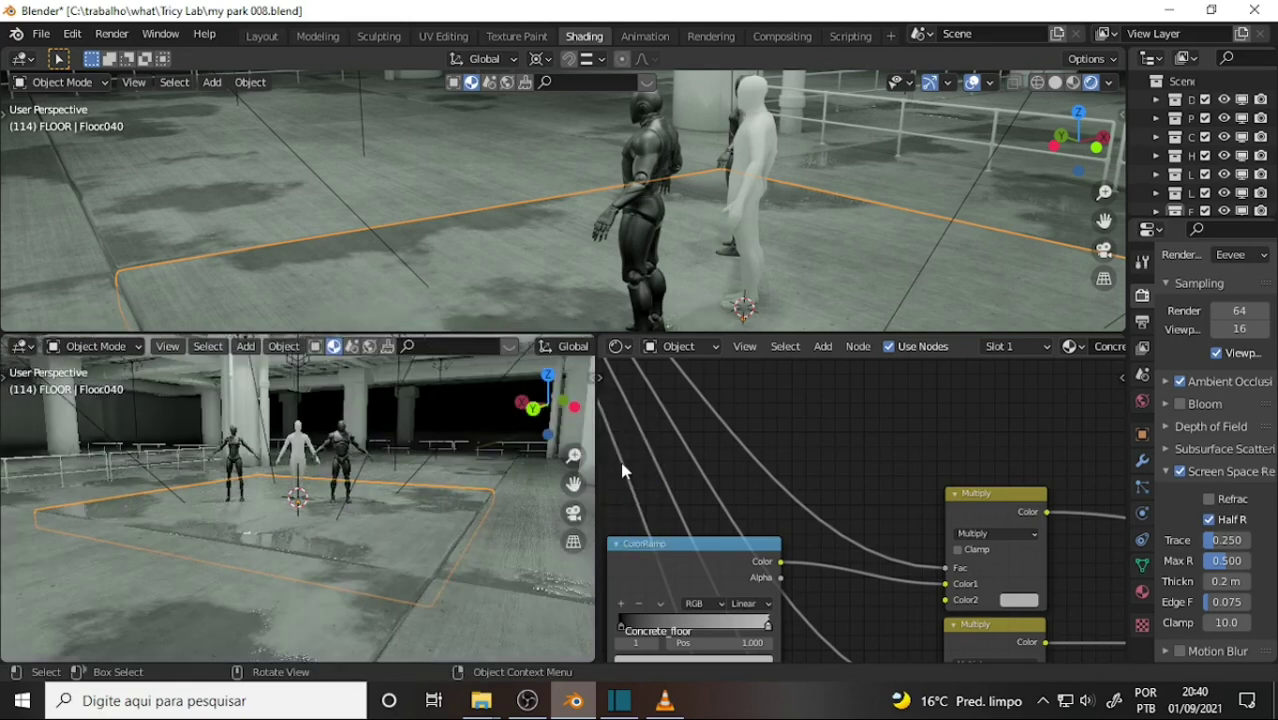
Raise the horizontal area border slightly so the lower editors get taller
{"action": "right_click", "coordinate": [613, 334]}
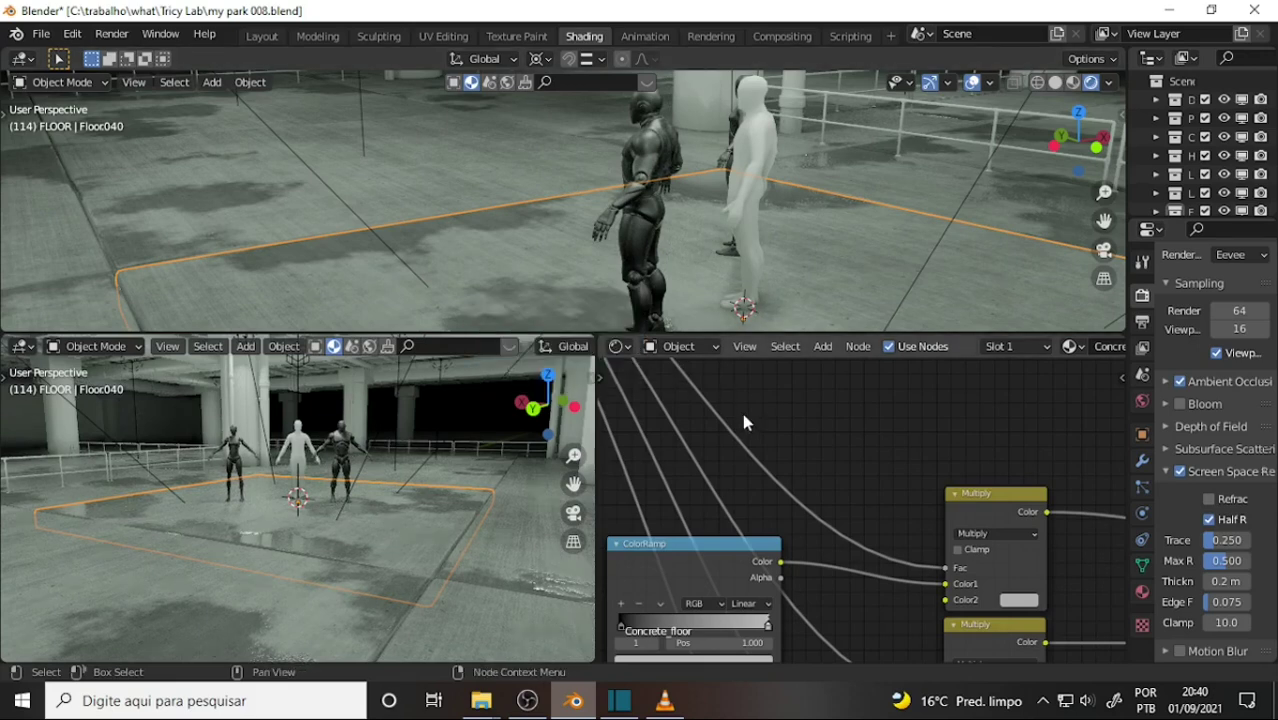
{"action": "right_click", "coordinate": [605, 331]}
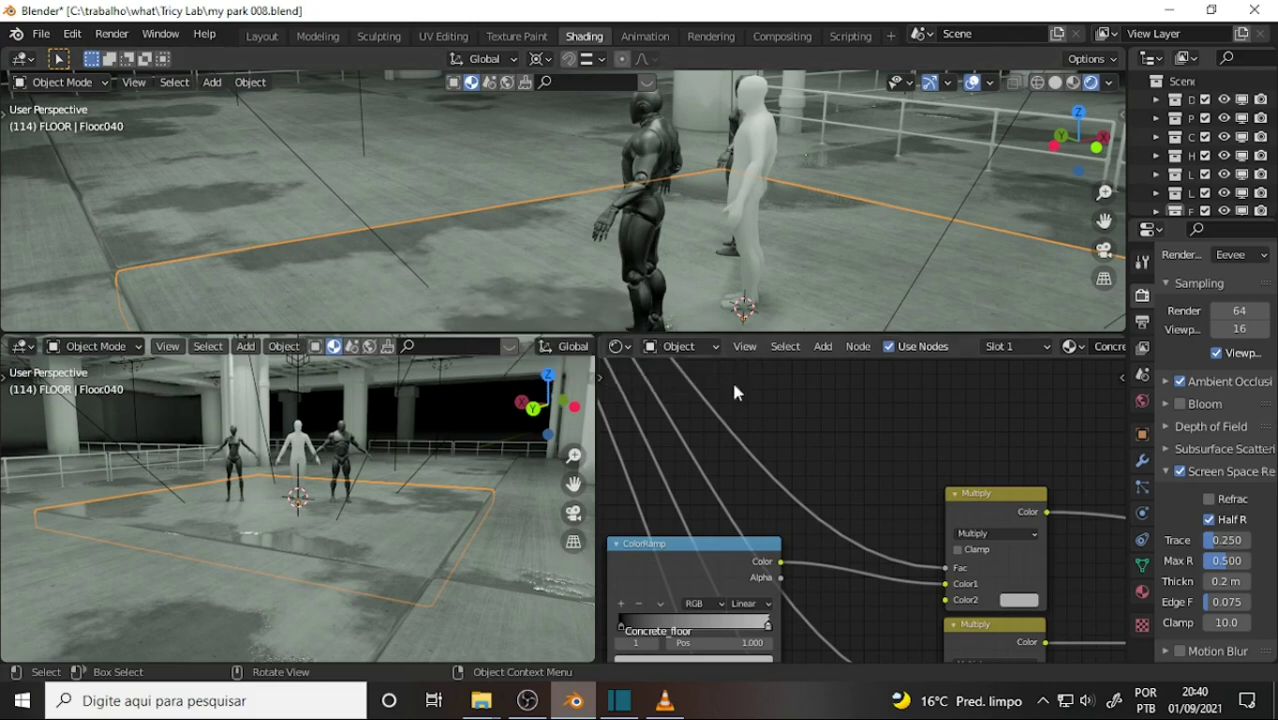
{"action": "right_click", "coordinate": [651, 328]}
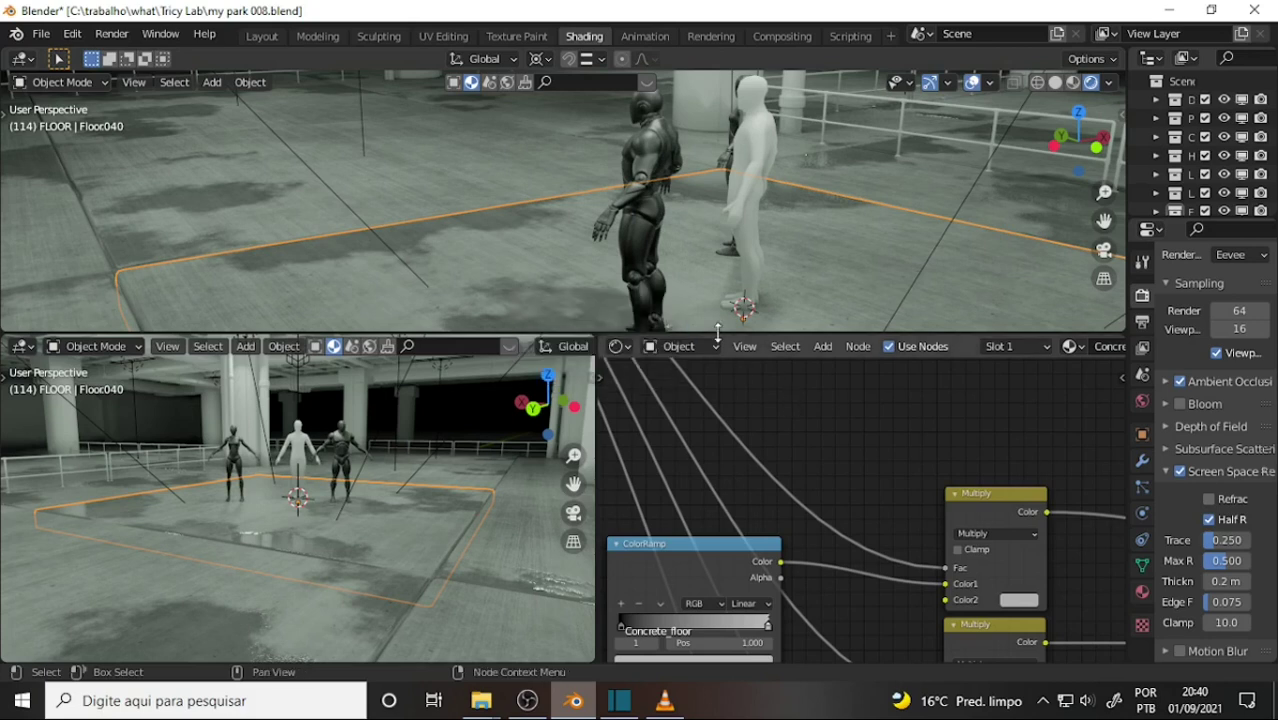
{"action": "left_click_drag", "start_coordinate": [705, 335], "coordinate": [706, 316]}
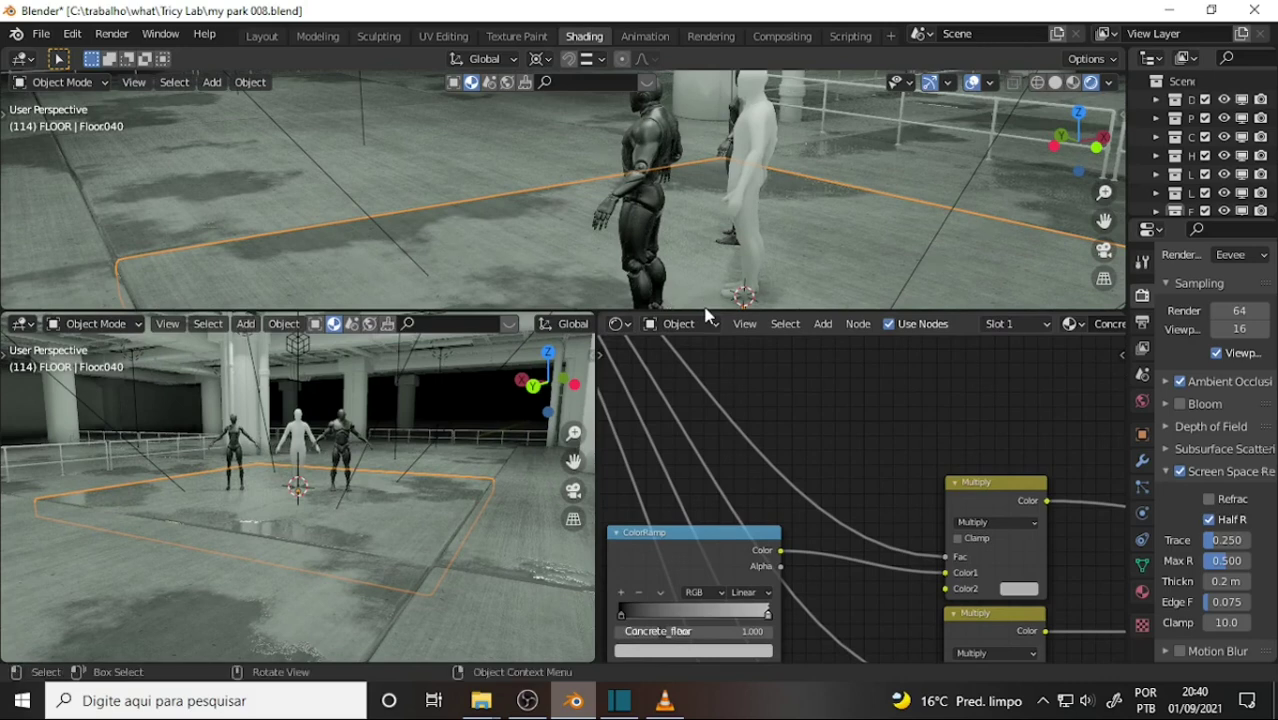
{"action": "right_click", "coordinate": [707, 313]}
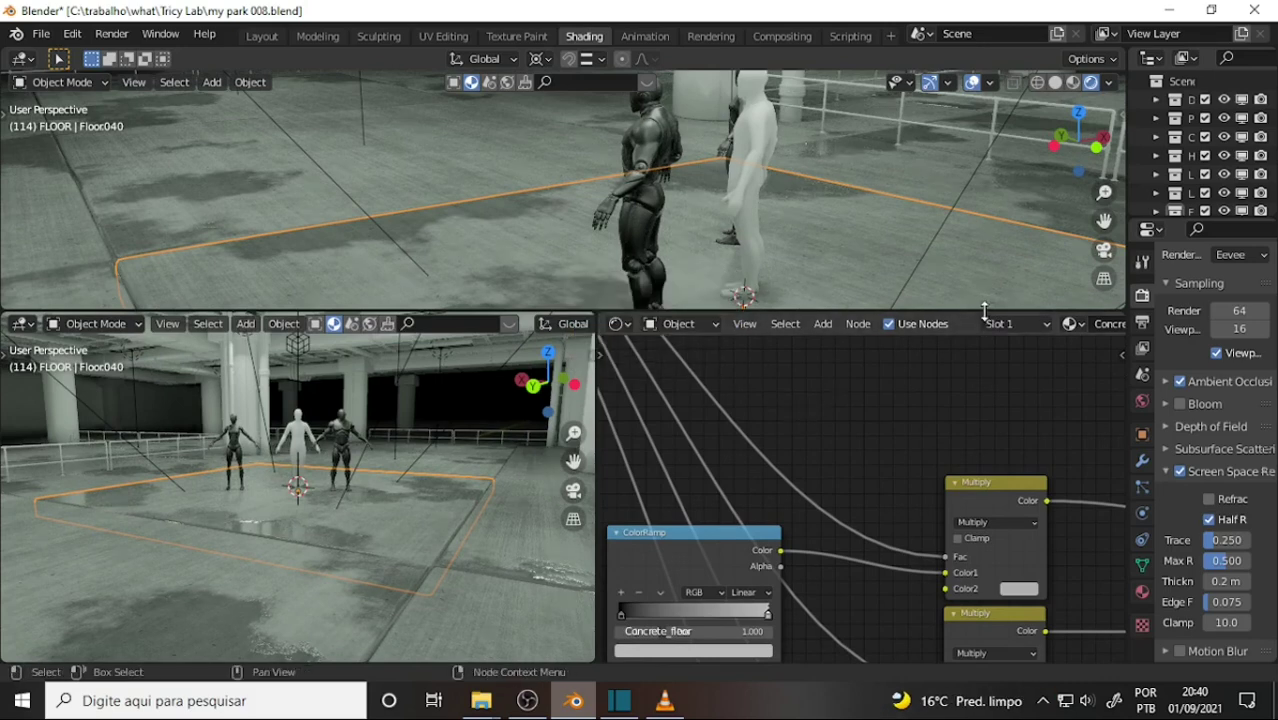
{"action": "left_click", "coordinate": [785, 332]}
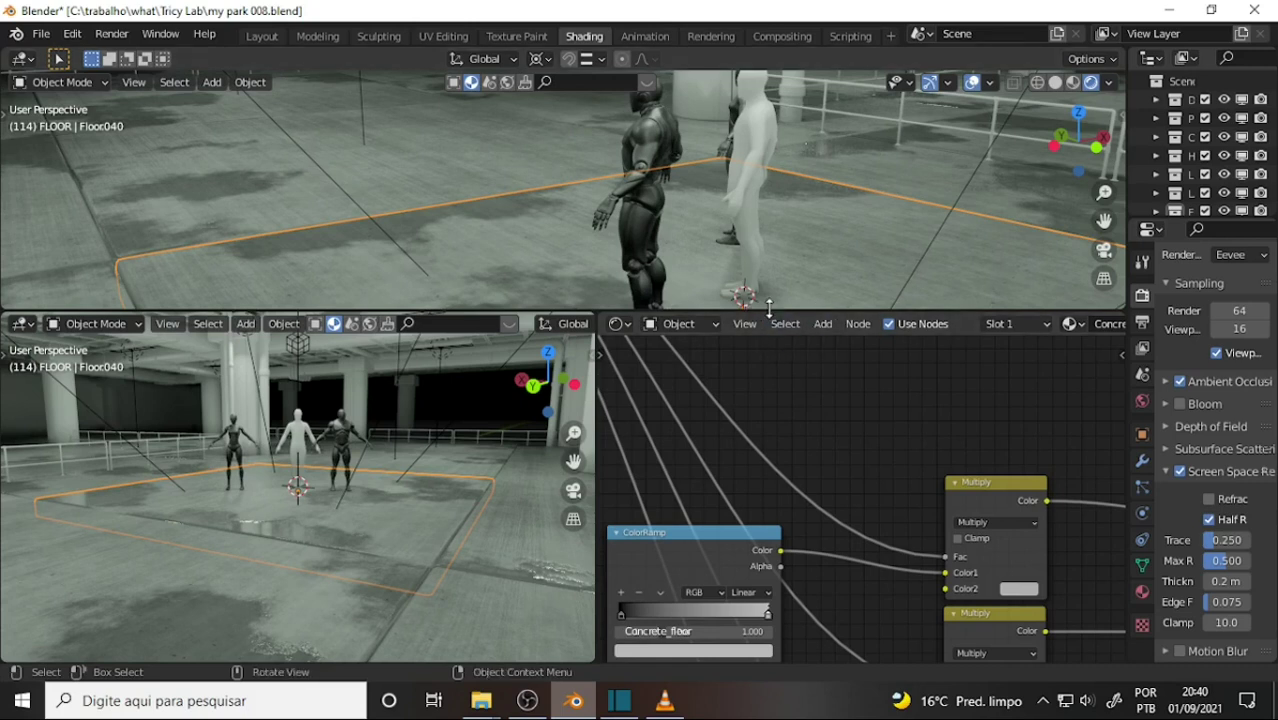
{"action": "right_click", "coordinate": [768, 308]}
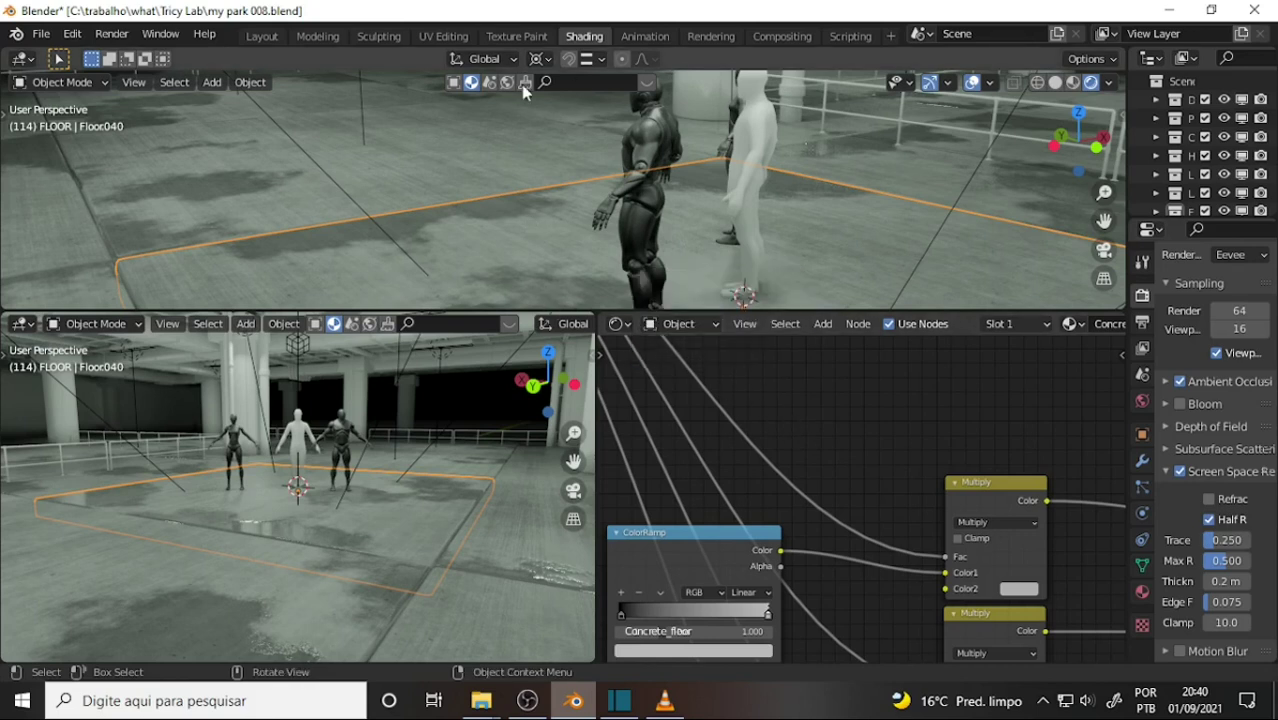
{"action": "left_click", "coordinate": [356, 100]}
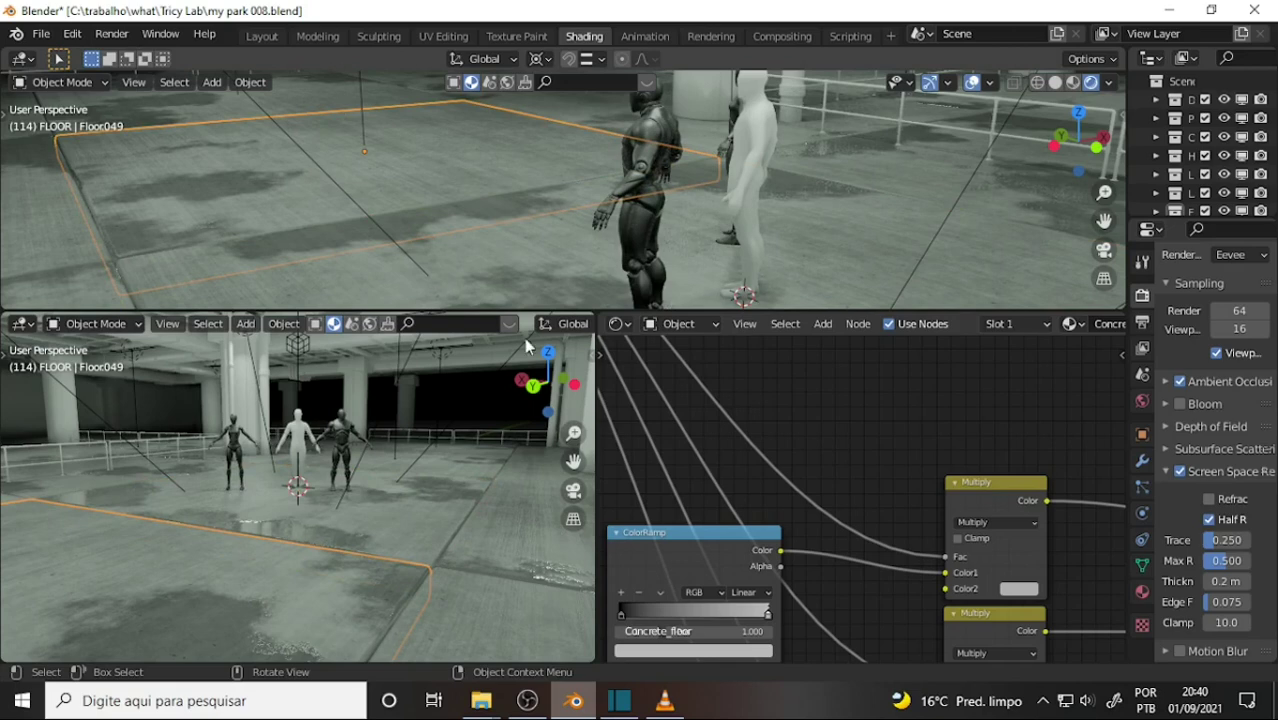
{"action": "left_click_drag", "start_coordinate": [521, 308], "coordinate": [526, 50]}
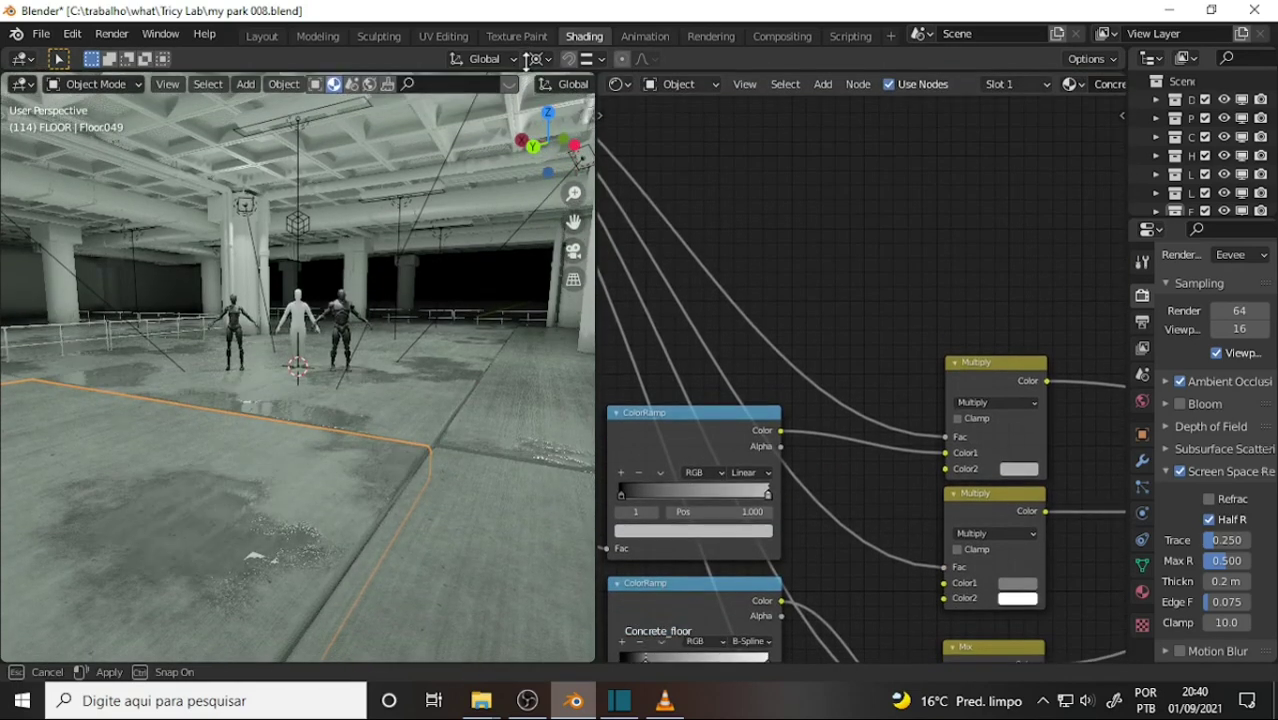
{"action": "scroll", "coordinate": [805, 226], "scroll_direction": "down", "scroll_amount": 1}
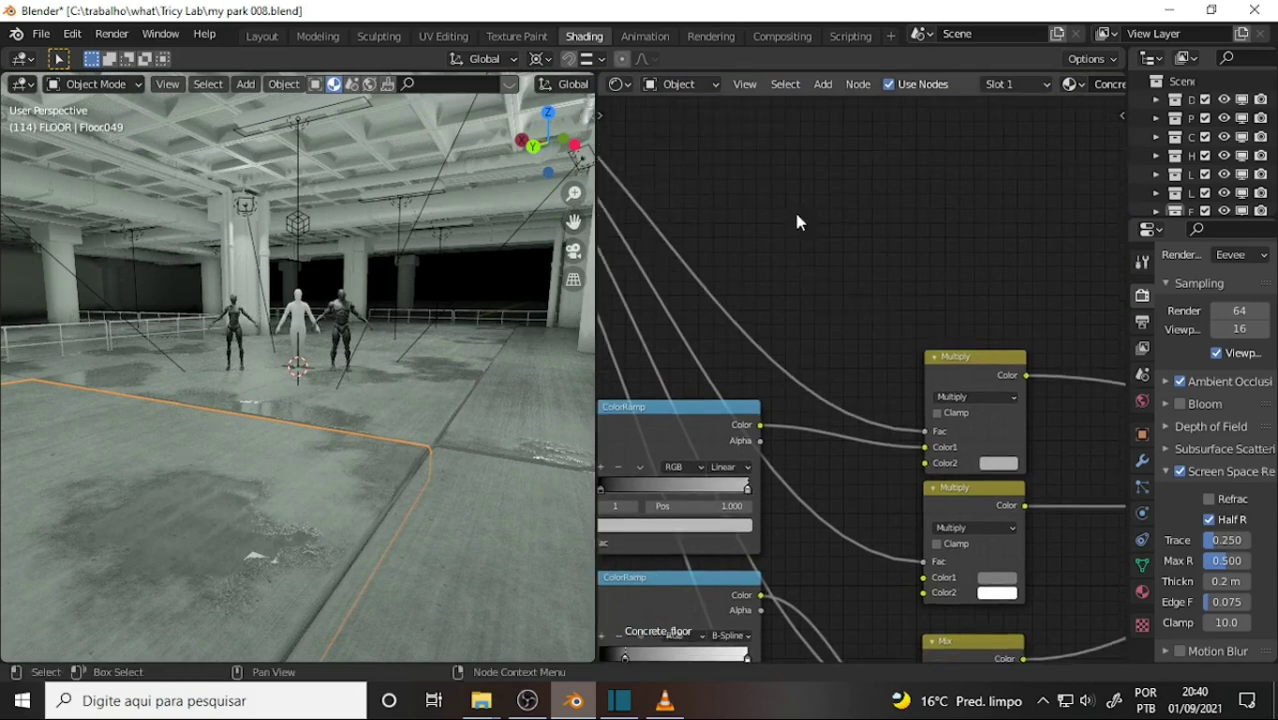
{"action": "scroll", "coordinate": [805, 224], "scroll_direction": "down", "scroll_amount": 2}
{"action": "scroll", "coordinate": [805, 224], "scroll_direction": "down", "scroll_amount": 2}
{"action": "scroll", "coordinate": [805, 225], "scroll_direction": "down", "scroll_amount": 1}
{"action": "scroll", "coordinate": [755, 125], "scroll_direction": "down", "scroll_amount": 1}
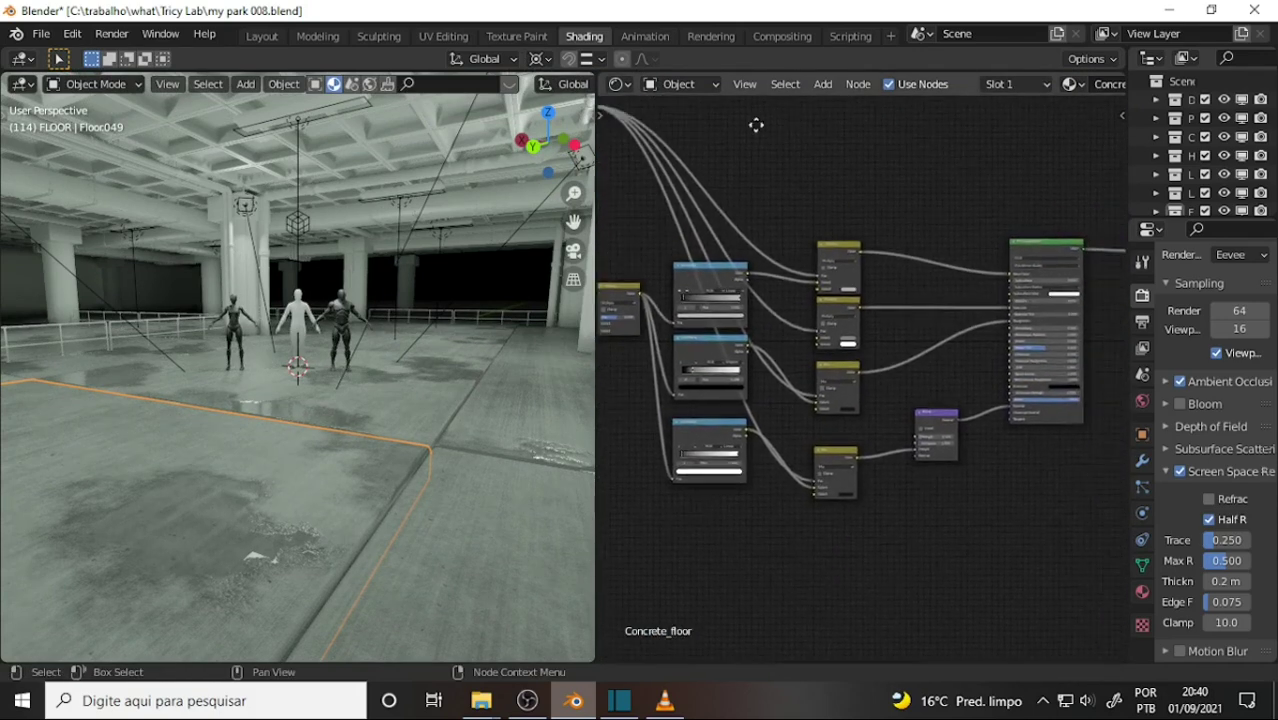
{"action": "scroll", "coordinate": [860, 205], "scroll_direction": "up", "scroll_amount": 3}
{"action": "middle_click_drag", "start_coordinate": [878, 200], "coordinate": [860, 110]}
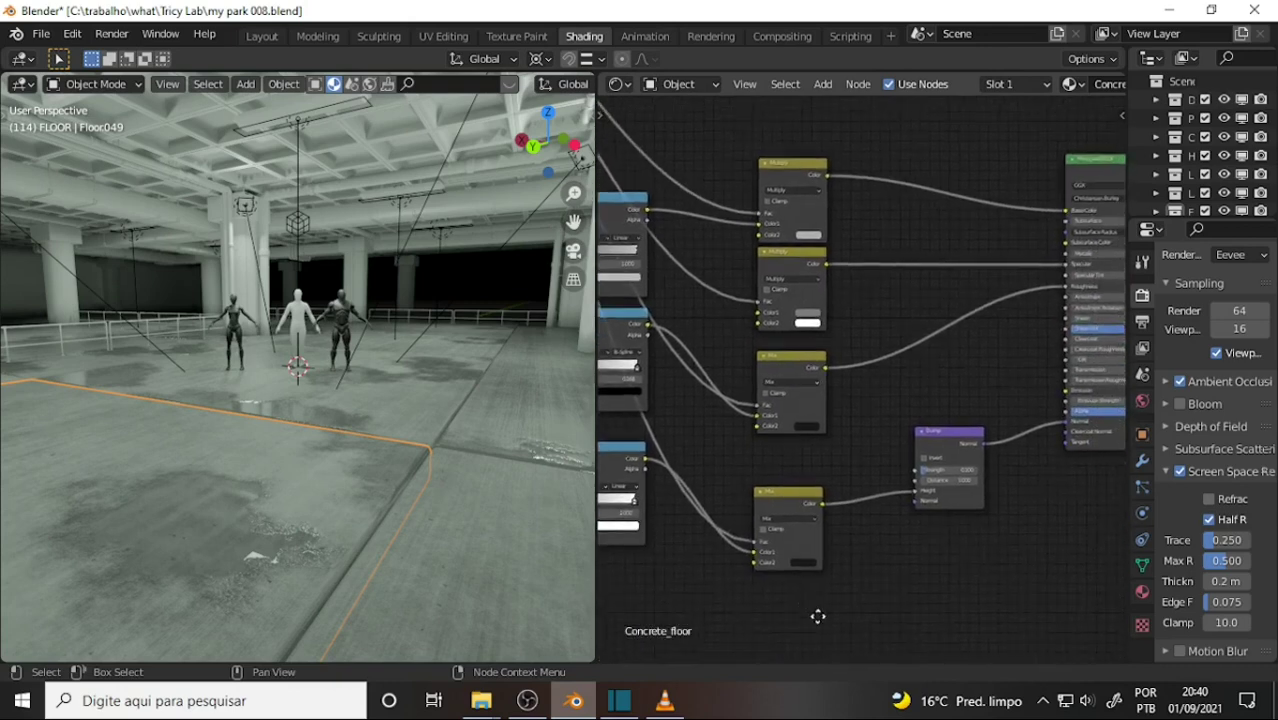
{"action": "scroll", "coordinate": [760, 300], "scroll_direction": "up", "scroll_amount": 2}
{"action": "mouse_move", "coordinate": [760, 300]}
{"action": "middle_mouse_down"}
{"action": "mouse_move", "coordinate": [678, 318]}
{"action": "mouse_move", "coordinate": [771, 322]}
{"action": "mouse_move", "coordinate": [748, 302]}
{"action": "middle_mouse_up"}
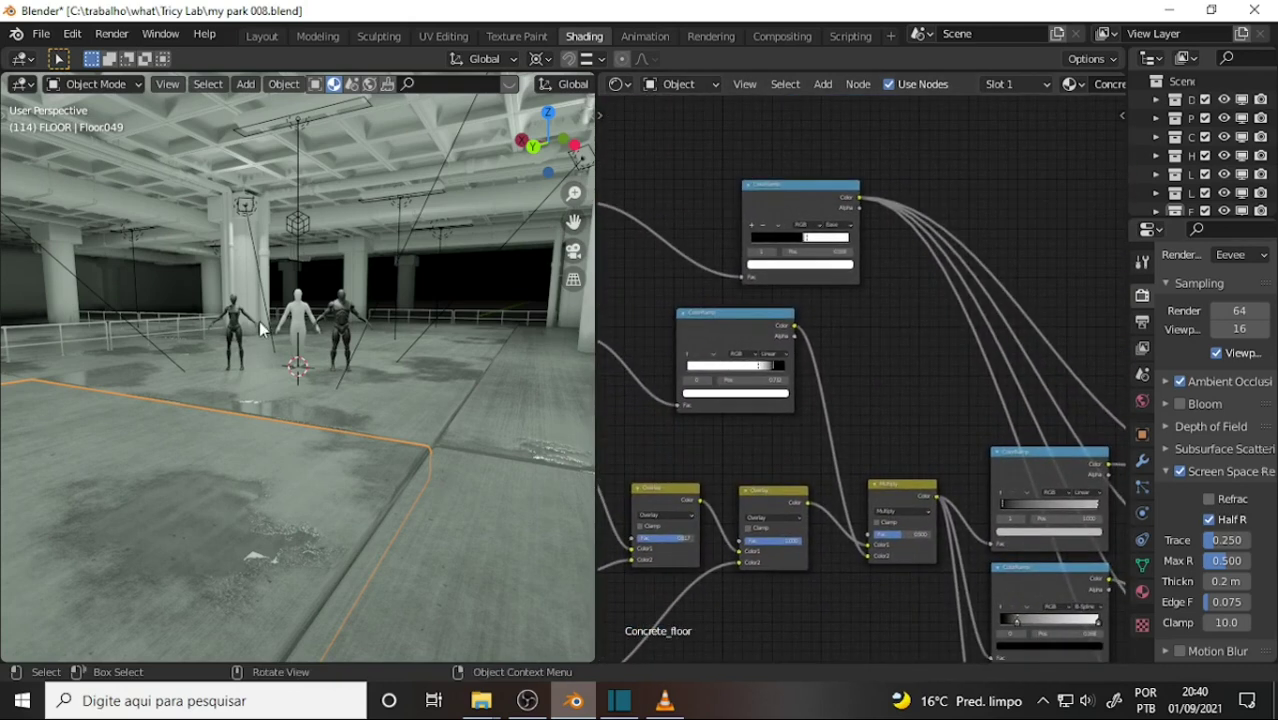
{"action": "mouse_move", "coordinate": [259, 320]}
{"action": "middle_mouse_down"}
{"action": "mouse_move", "coordinate": [105, 408]}
{"action": "mouse_move", "coordinate": [590, 422]}
{"action": "mouse_move", "coordinate": [40, 422]}
{"action": "mouse_move", "coordinate": [214, 393]}
{"action": "mouse_move", "coordinate": [580, 376]}
{"action": "mouse_move", "coordinate": [9, 385]}
{"action": "mouse_move", "coordinate": [74, 381]}
{"action": "mouse_move", "coordinate": [105, 397]}
{"action": "mouse_move", "coordinate": [32, 388]}
{"action": "mouse_move", "coordinate": [78, 370]}
{"action": "middle_mouse_up"}
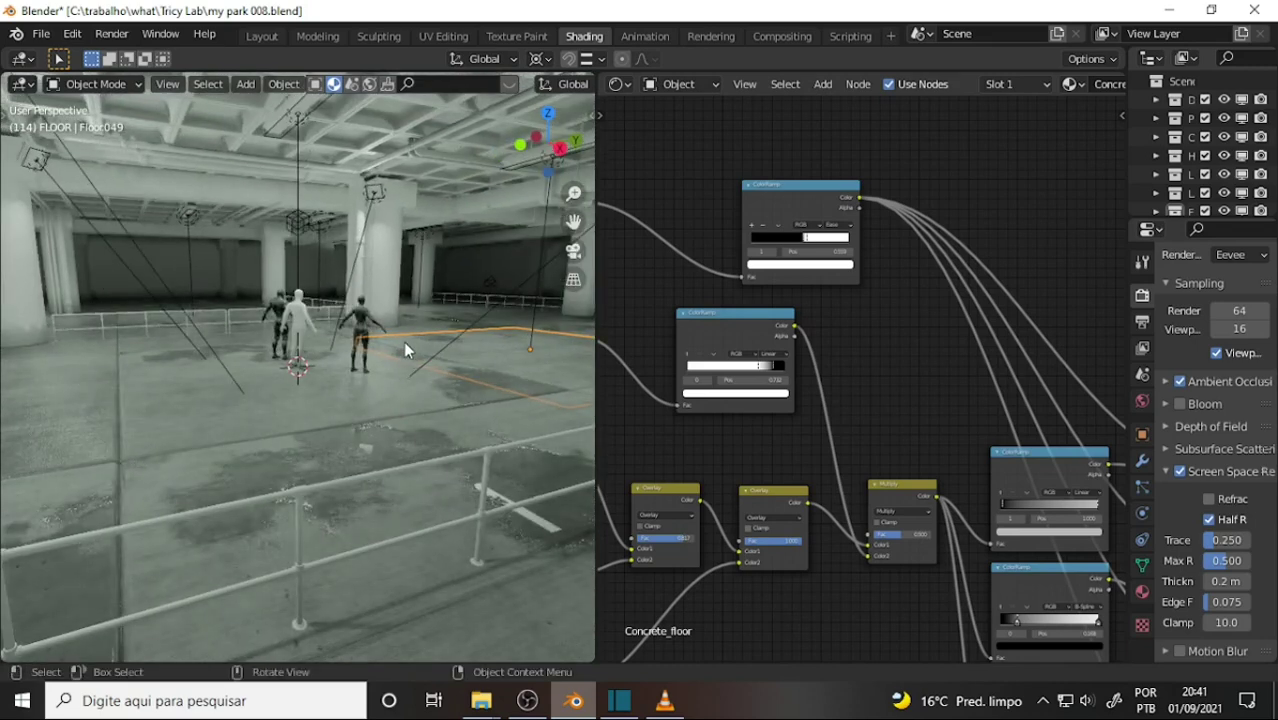
{"action": "scroll", "coordinate": [403, 341], "scroll_direction": "up", "scroll_amount": 3}
{"action": "mouse_move", "coordinate": [333, 321]}
{"action": "middle_mouse_down"}
{"action": "mouse_move", "coordinate": [197, 342]}
{"action": "mouse_move", "coordinate": [85, 332]}
{"action": "mouse_move", "coordinate": [585, 322]}
{"action": "mouse_move", "coordinate": [45, 320]}
{"action": "mouse_move", "coordinate": [258, 322]}
{"action": "mouse_move", "coordinate": [409, 358]}
{"action": "mouse_move", "coordinate": [357, 357]}
{"action": "mouse_move", "coordinate": [415, 349]}
{"action": "mouse_move", "coordinate": [453, 362]}
{"action": "middle_mouse_up"}
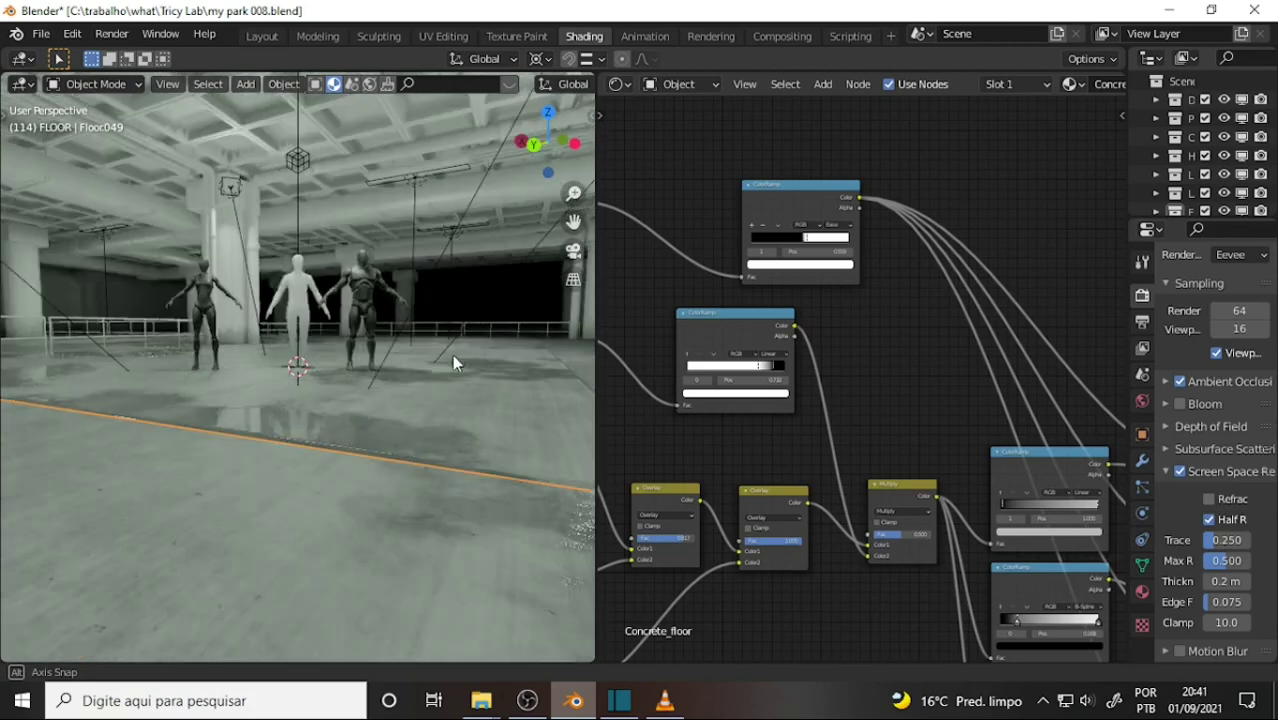
Place the top ColorRamp's black stop just below its white stop, near 0.505
{"action": "middle_click_drag", "start_coordinate": [453, 357], "coordinate": [560, 330]}
{"action": "scroll", "coordinate": [859, 236], "scroll_direction": "up", "scroll_amount": 3}
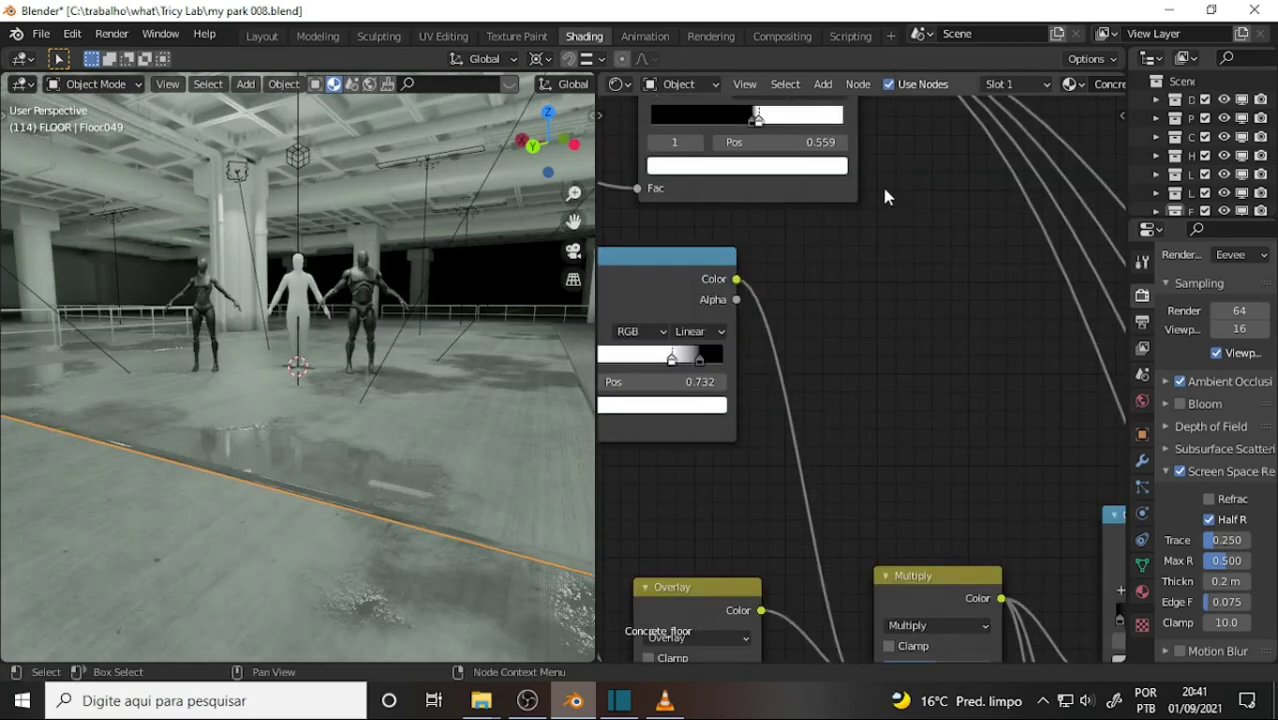
{"action": "middle_click_drag", "start_coordinate": [881, 183], "coordinate": [930, 361]}
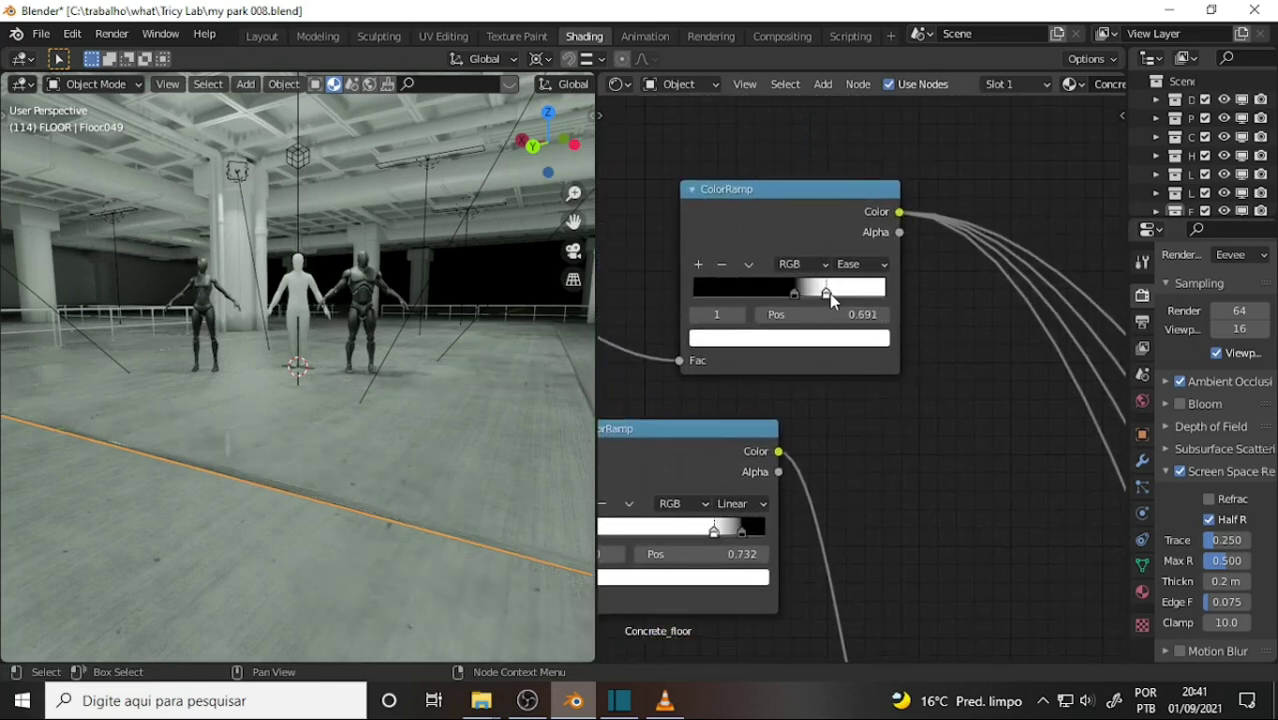
{"action": "left_click_drag", "start_coordinate": [825, 296], "coordinate": [805, 303]}
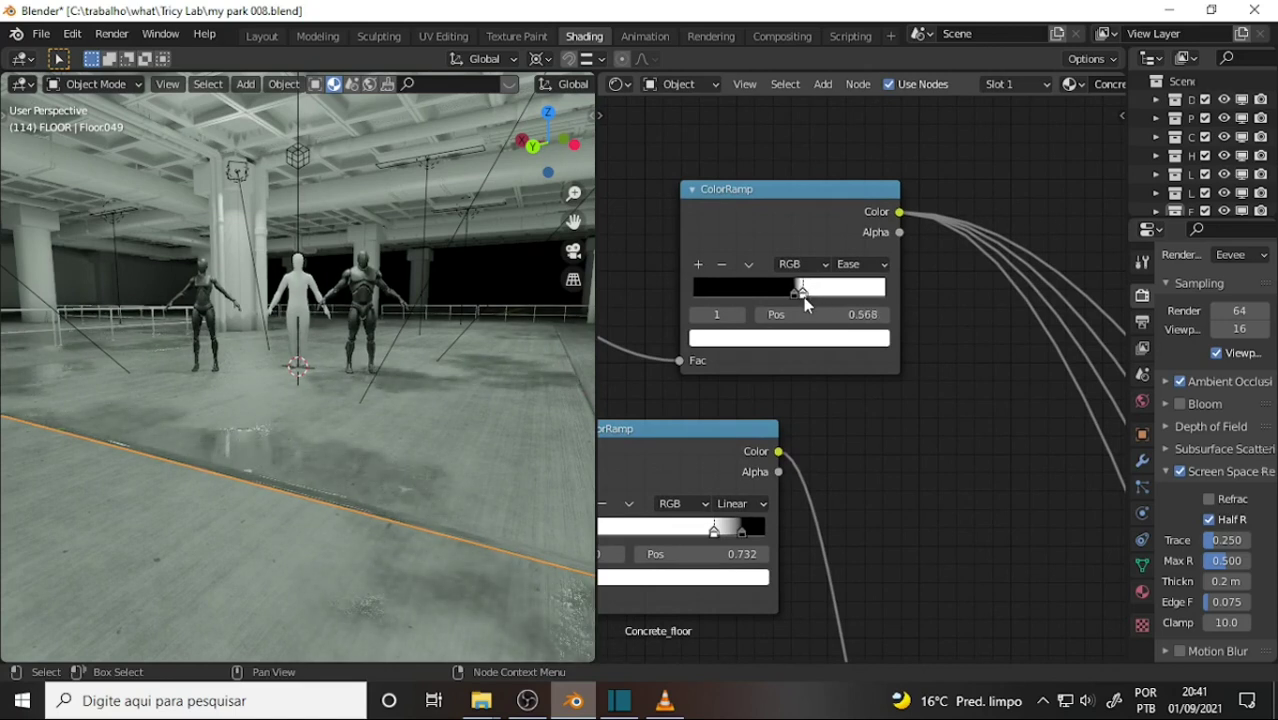
{"action": "key", "text": "ctrl+z"}
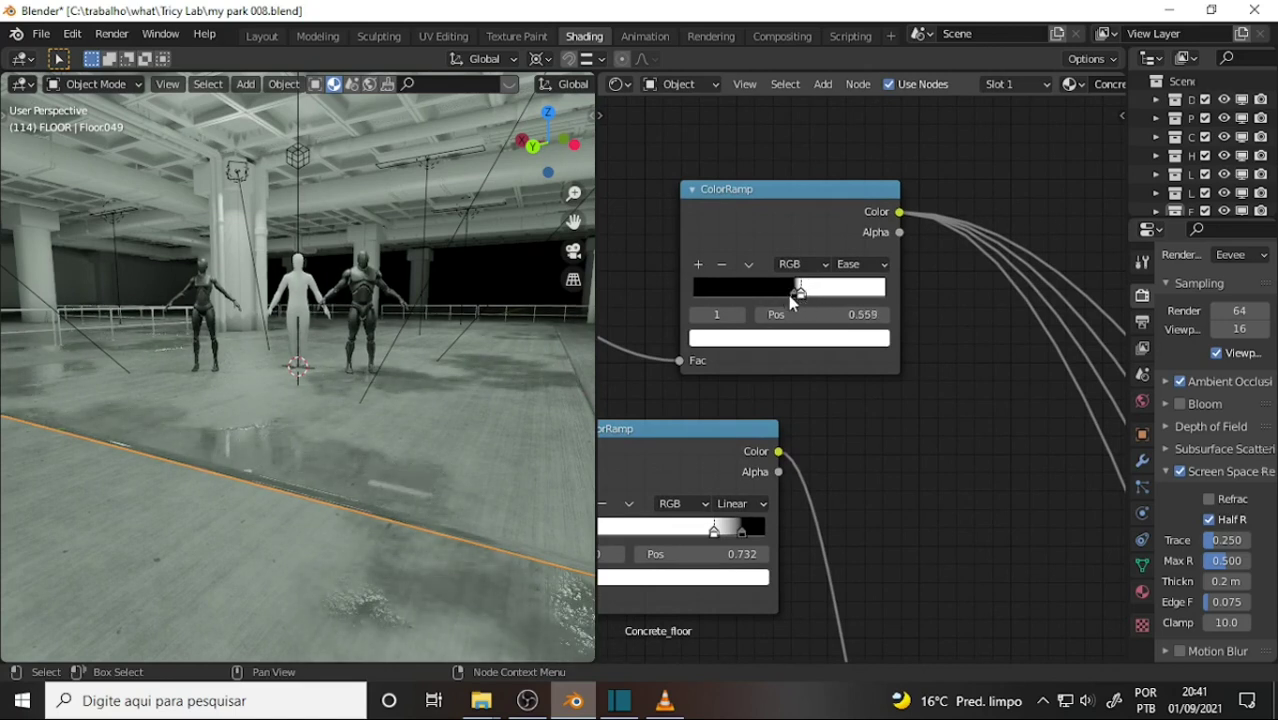
{"action": "key", "text": "g"}
{"action": "left_click", "coordinate": [795, 303]}
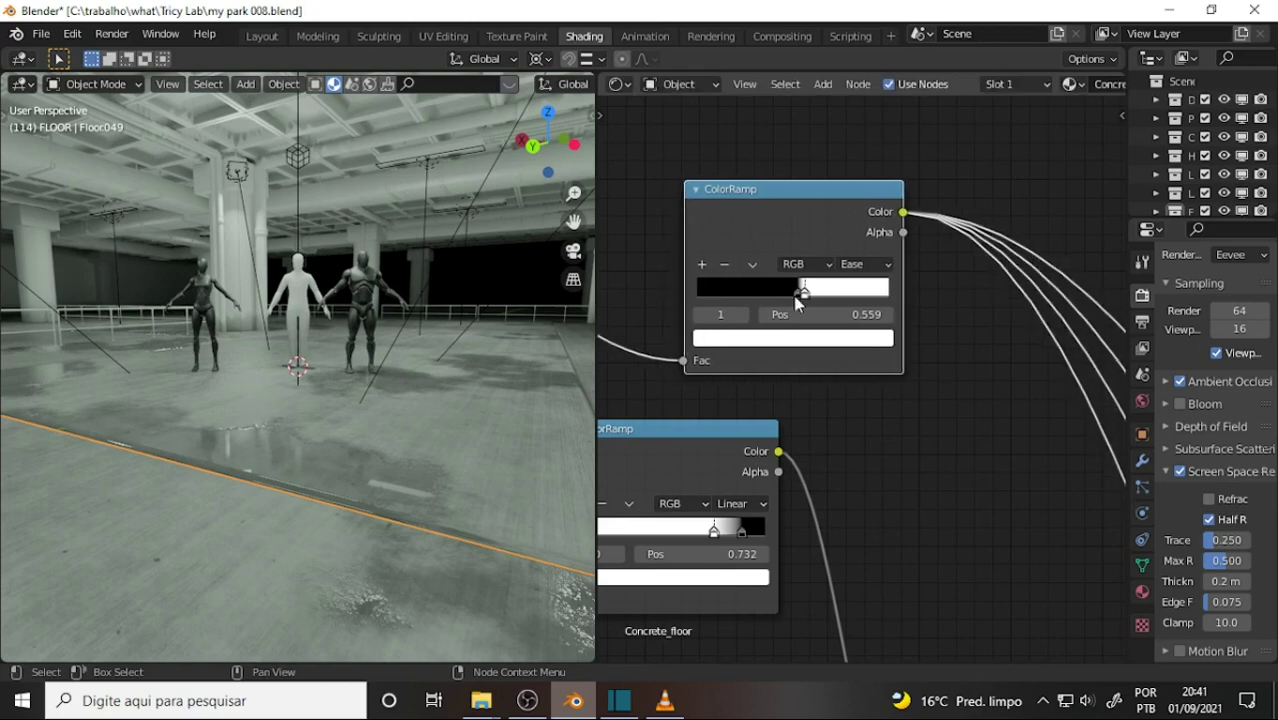
{"action": "mouse_move", "coordinate": [797, 298]}
{"action": "left_mouse_down"}
{"action": "mouse_move", "coordinate": [760, 300]}
{"action": "mouse_move", "coordinate": [792, 298]}
{"action": "left_mouse_up"}
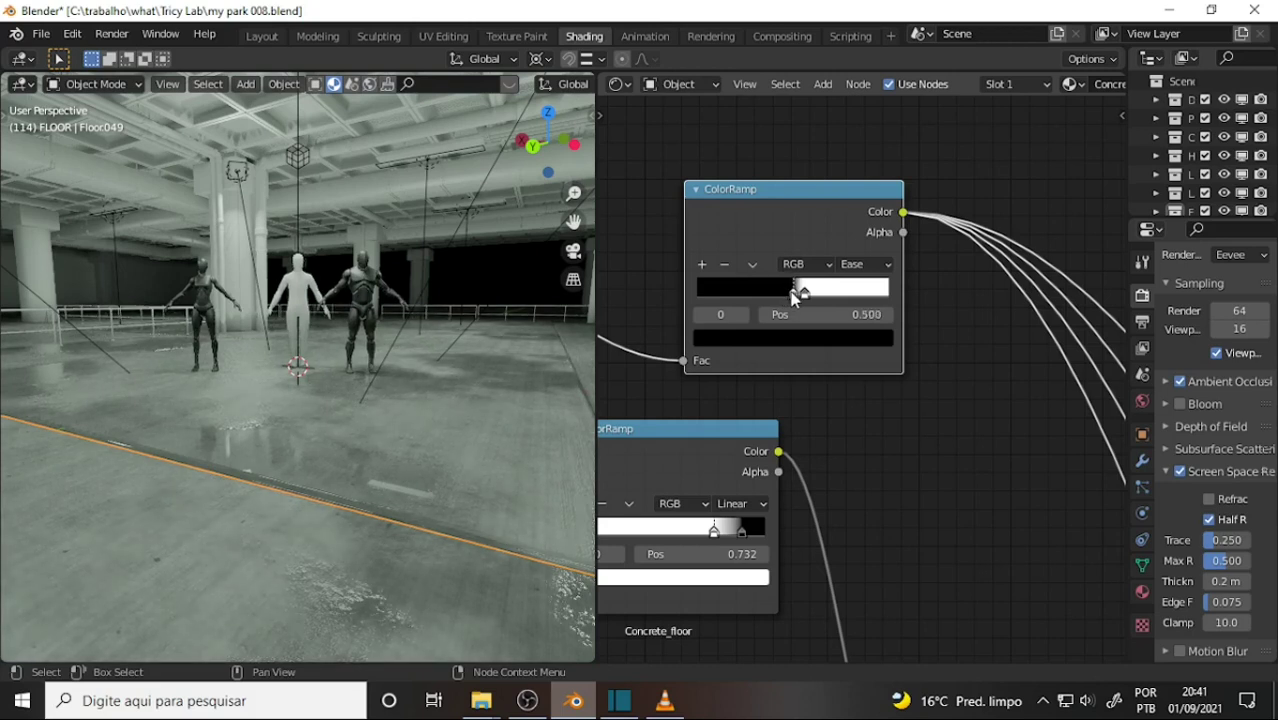
{"action": "left_click_drag", "start_coordinate": [792, 298], "coordinate": [793, 302]}
Move the bottom ColorRamp's black stop to 0.000 and white stop to 0.823
{"action": "middle_click_drag", "start_coordinate": [433, 368], "coordinate": [274, 397]}
{"action": "scroll", "coordinate": [968, 351], "scroll_direction": "down", "scroll_amount": 1}
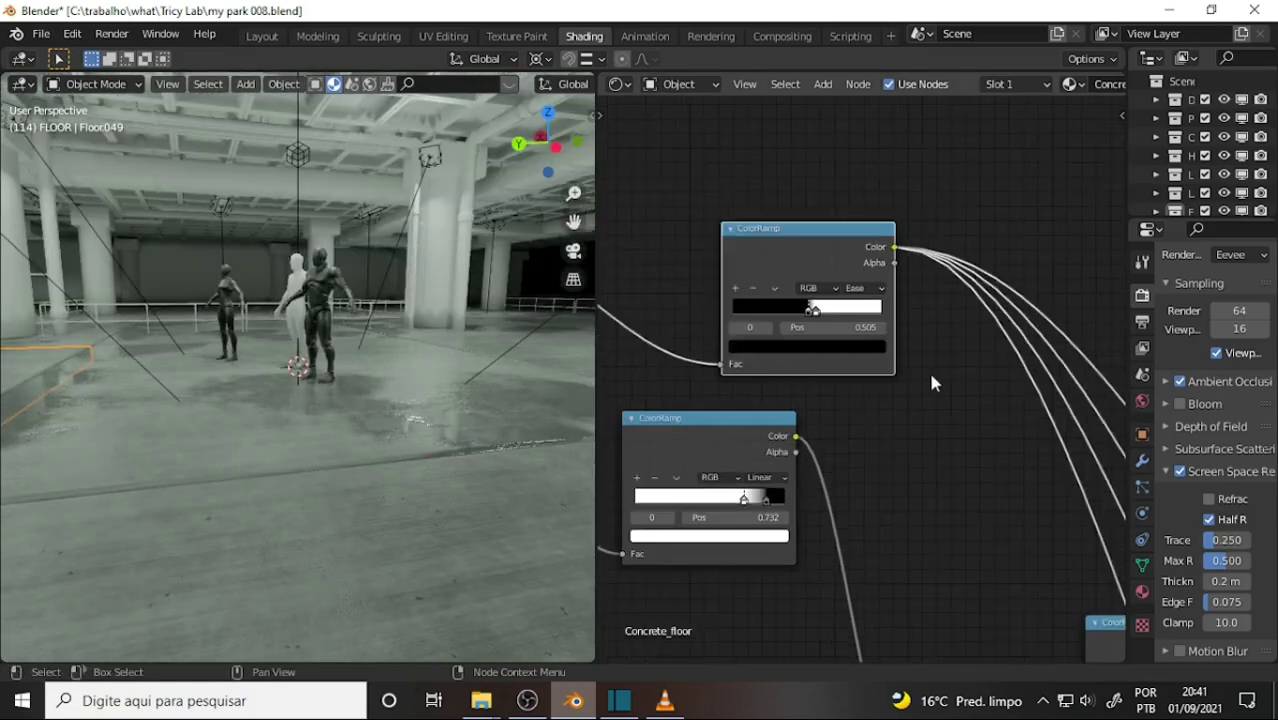
{"action": "scroll", "coordinate": [925, 420], "scroll_direction": "down", "scroll_amount": 2}
{"action": "mouse_move", "coordinate": [924, 460]}
{"action": "middle_mouse_down"}
{"action": "mouse_move", "coordinate": [690, 632]}
{"action": "mouse_move", "coordinate": [694, 648]}
{"action": "middle_mouse_up"}
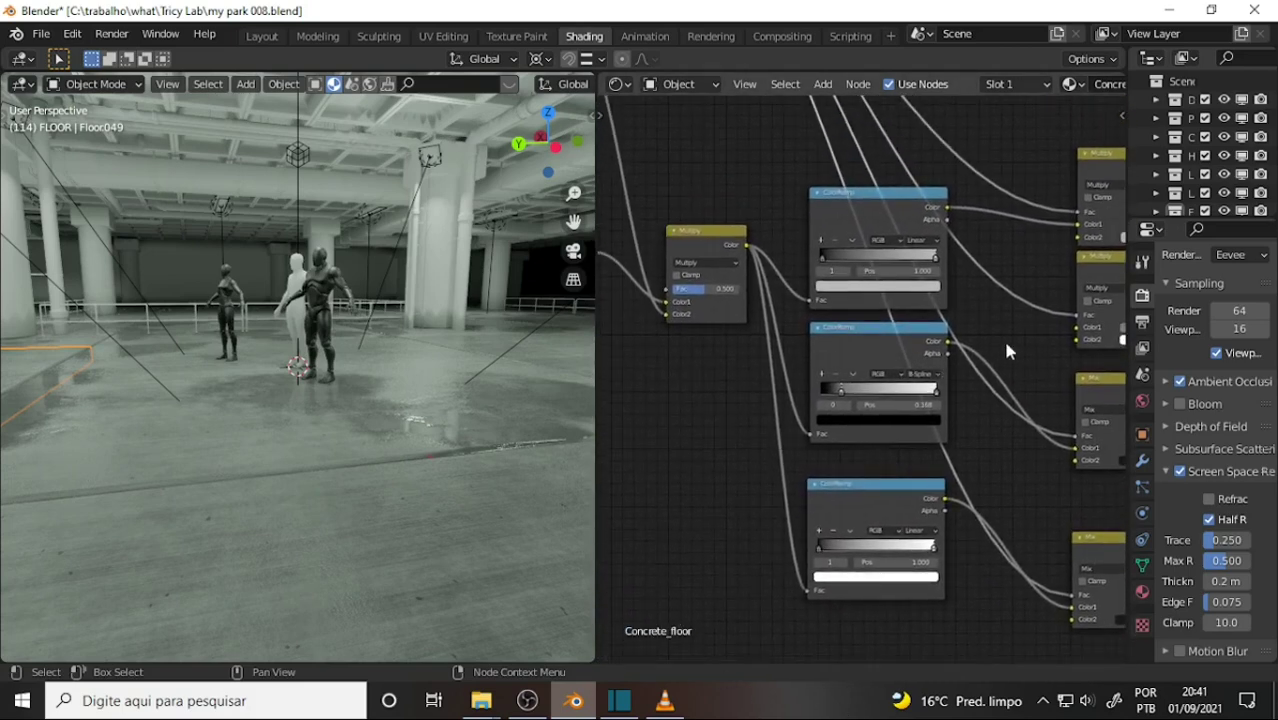
{"action": "middle_click_drag", "start_coordinate": [1007, 345], "coordinate": [857, 371]}
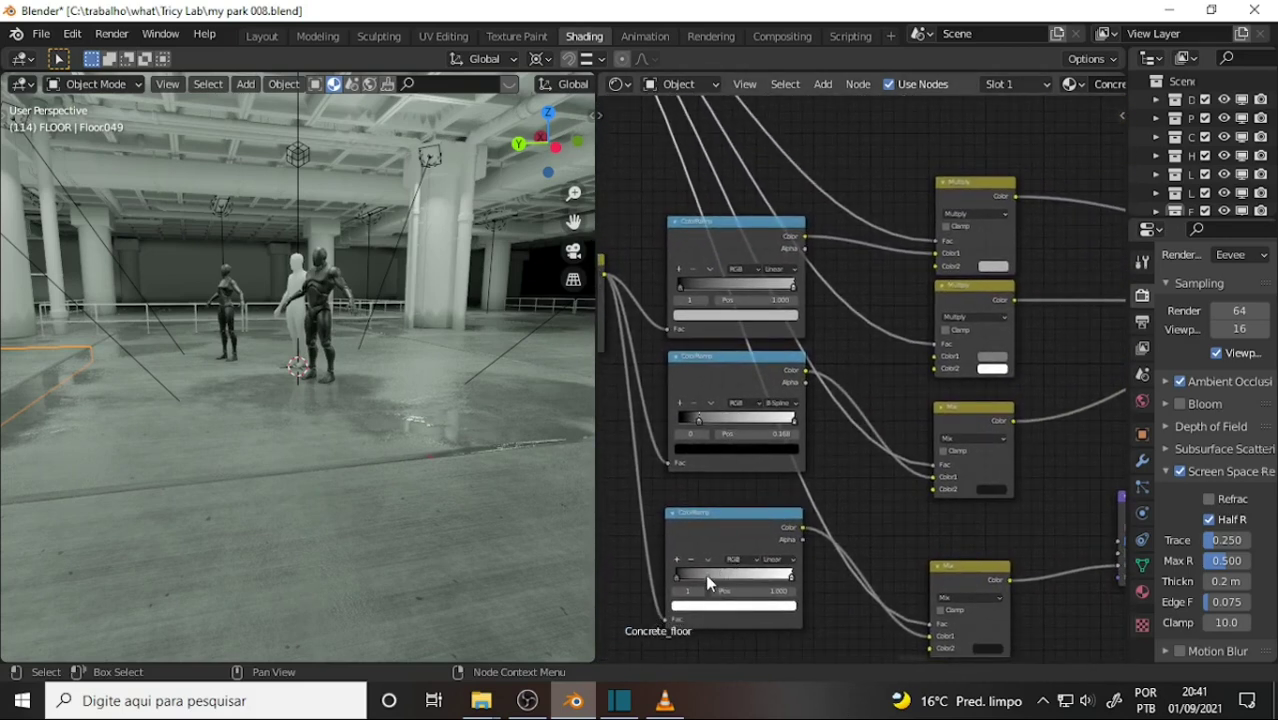
{"action": "left_click", "coordinate": [677, 575]}
{"action": "mouse_move", "coordinate": [727, 576]}
{"action": "left_mouse_down"}
{"action": "mouse_move", "coordinate": [816, 579]}
{"action": "mouse_move", "coordinate": [699, 573]}
{"action": "left_mouse_up"}
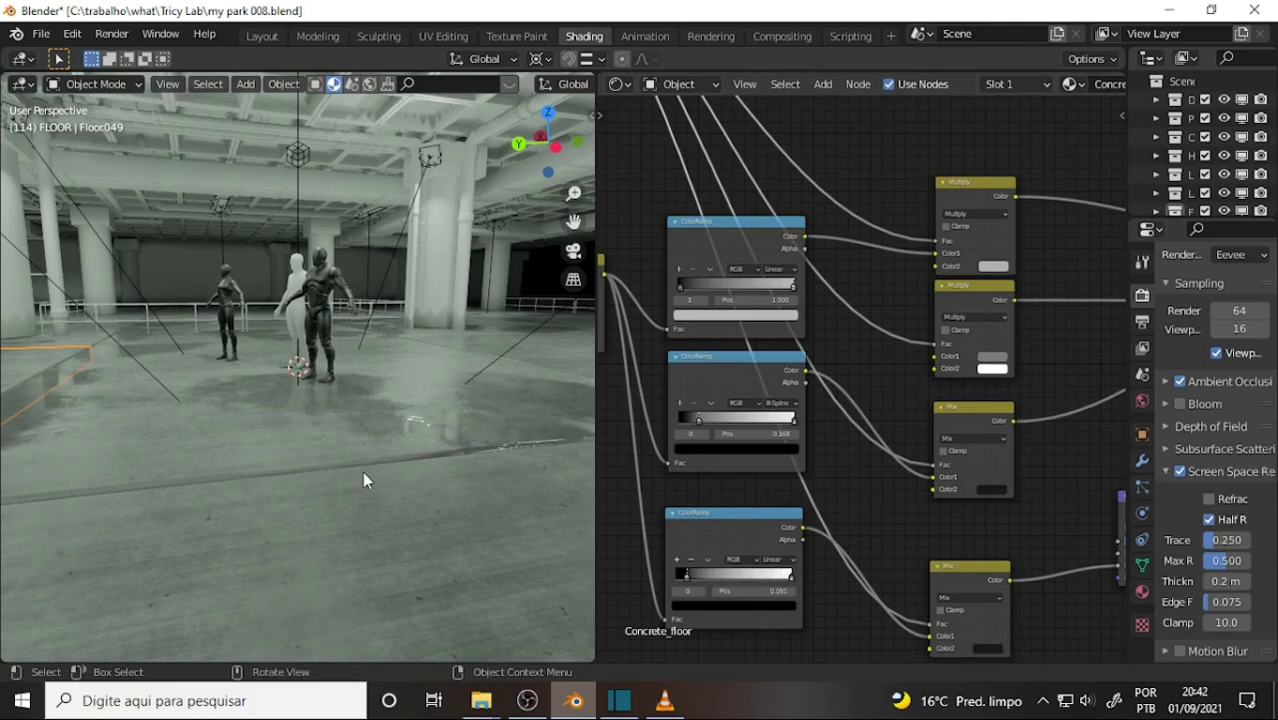
{"action": "mouse_move", "coordinate": [424, 591]}
{"action": "middle_mouse_down"}
{"action": "mouse_move", "coordinate": [411, 447]}
{"action": "mouse_move", "coordinate": [590, 518]}
{"action": "middle_mouse_up"}
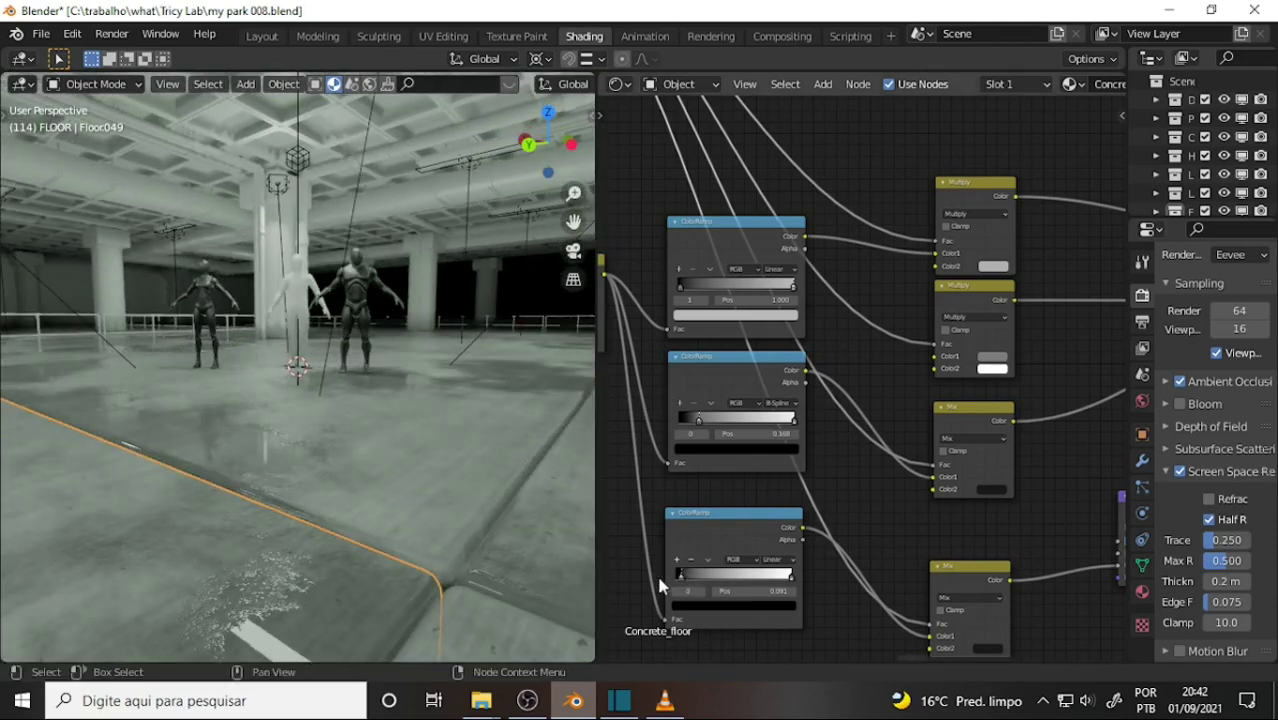
{"action": "left_click_drag", "start_coordinate": [686, 576], "coordinate": [640, 583]}
{"action": "mouse_move", "coordinate": [744, 579]}
{"action": "left_mouse_down"}
{"action": "mouse_move", "coordinate": [720, 578]}
{"action": "mouse_move", "coordinate": [793, 577]}
{"action": "left_mouse_up"}
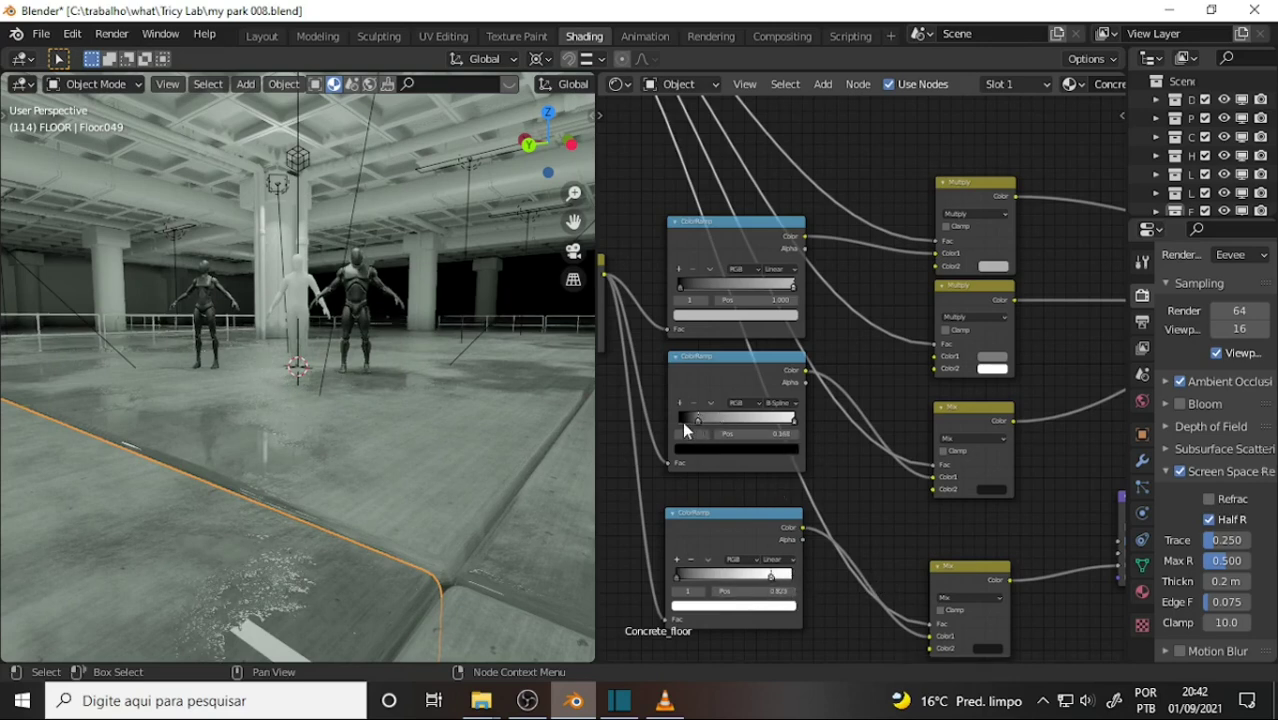
Try shifting the middle ramp's black stop, undo it, and orbit to a higher angle
{"action": "left_click_drag", "start_coordinate": [682, 421], "coordinate": [724, 421]}
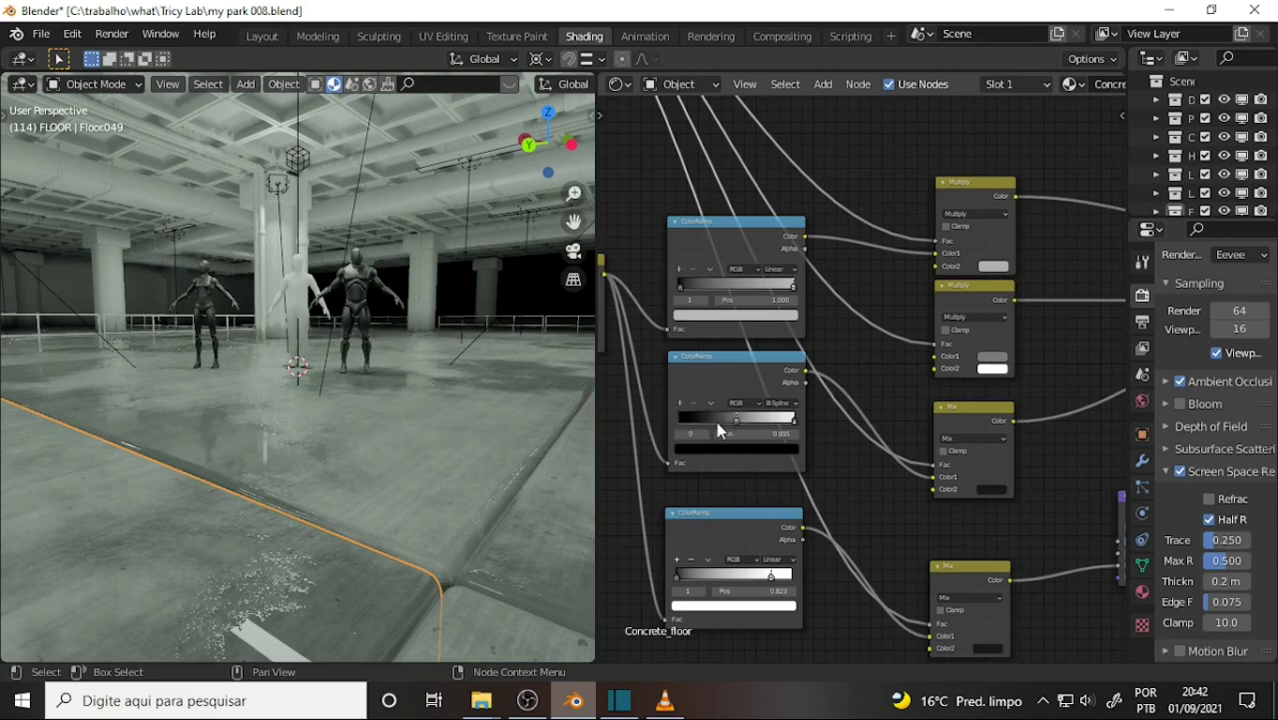
{"action": "key", "text": "ctrl+z"}
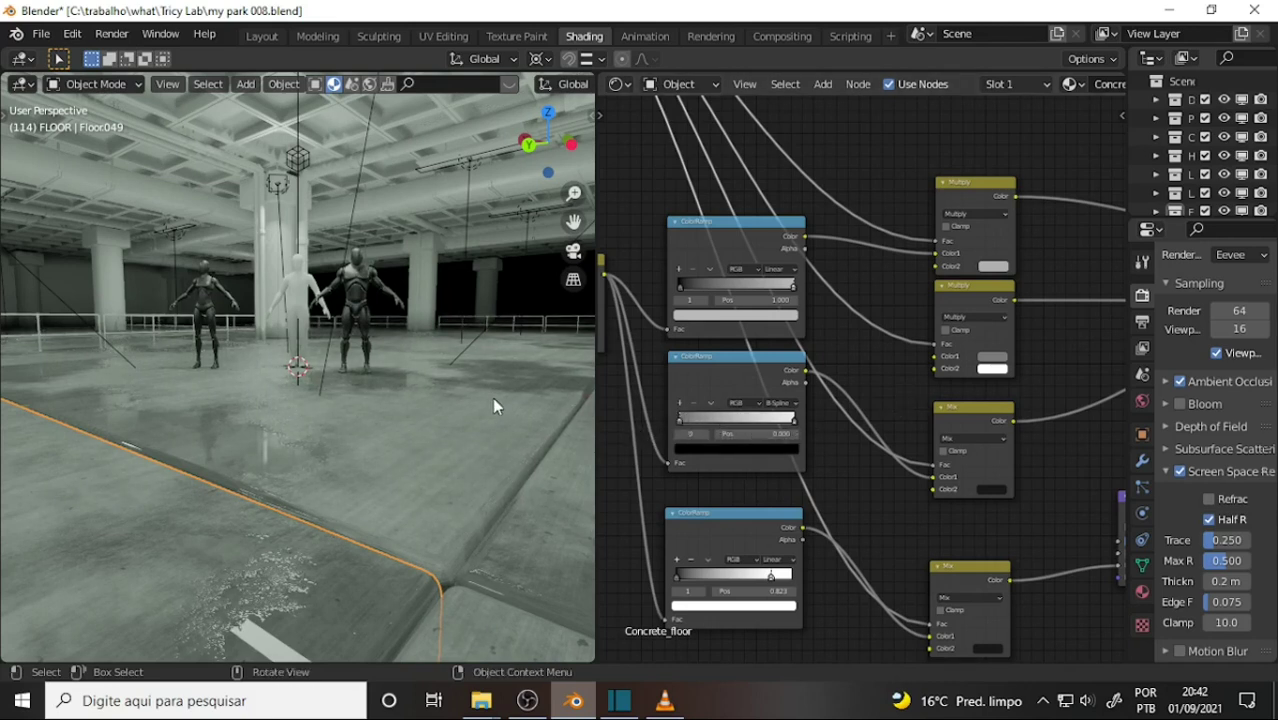
{"action": "mouse_move", "coordinate": [451, 398]}
{"action": "middle_mouse_down"}
{"action": "mouse_move", "coordinate": [241, 464]}
{"action": "mouse_move", "coordinate": [160, 456]}
{"action": "mouse_move", "coordinate": [370, 423]}
{"action": "mouse_move", "coordinate": [93, 370]}
{"action": "mouse_move", "coordinate": [82, 405]}
{"action": "mouse_move", "coordinate": [151, 399]}
{"action": "mouse_move", "coordinate": [101, 401]}
{"action": "middle_mouse_up"}
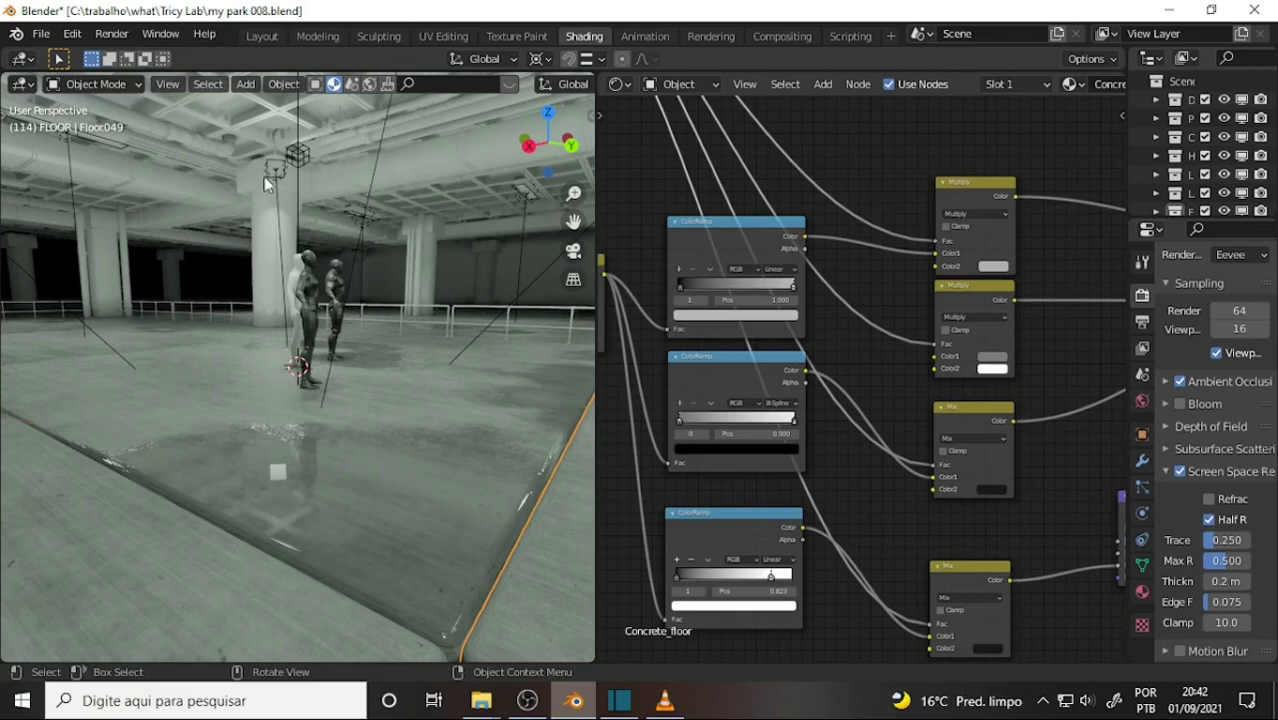
{"action": "scroll", "coordinate": [868, 205], "scroll_direction": "down", "scroll_amount": 1}
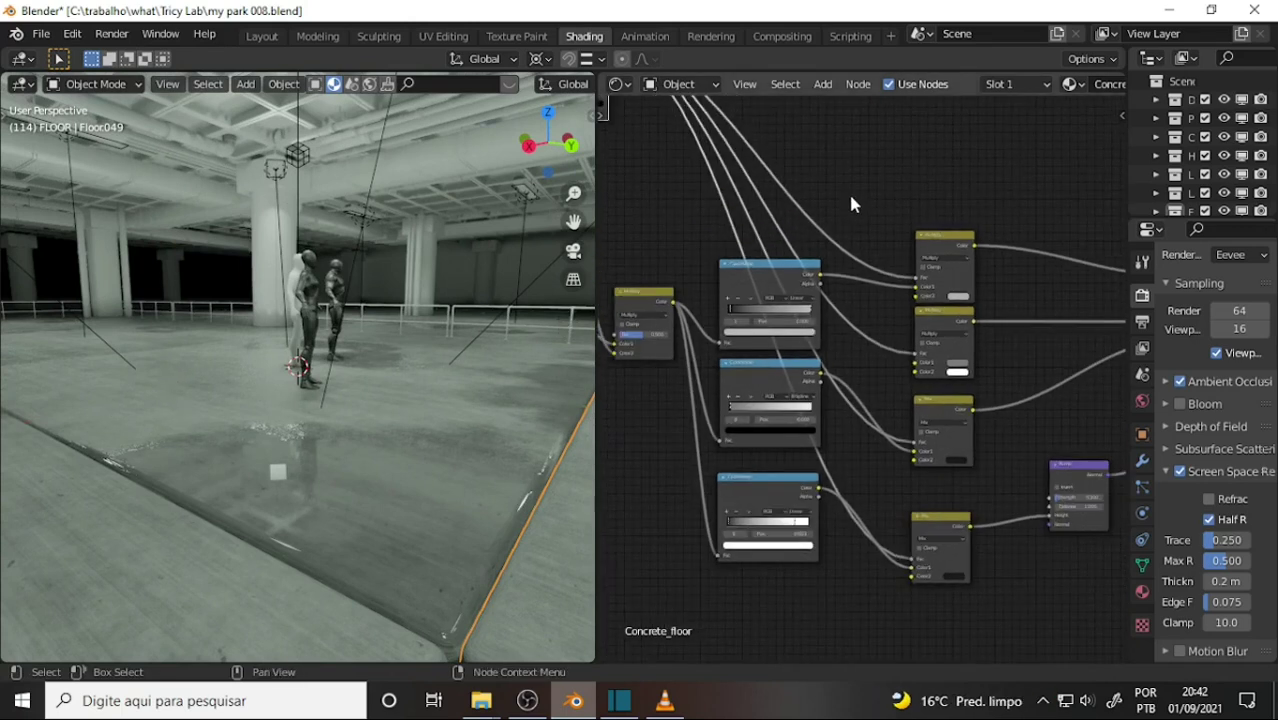
{"action": "mouse_move", "coordinate": [660, 213]}
{"action": "middle_mouse_down"}
{"action": "mouse_move", "coordinate": [822, 251]}
{"action": "mouse_move", "coordinate": [847, 402]}
{"action": "mouse_move", "coordinate": [990, 245]}
{"action": "mouse_move", "coordinate": [853, 288]}
{"action": "mouse_move", "coordinate": [640, 226]}
{"action": "mouse_move", "coordinate": [955, 314]}
{"action": "mouse_move", "coordinate": [856, 251]}
{"action": "middle_mouse_up"}
{"action": "scroll", "coordinate": [853, 288], "scroll_direction": "down", "scroll_amount": 1}
{"action": "scroll", "coordinate": [850, 279], "scroll_direction": "down", "scroll_amount": 1}
{"action": "scroll", "coordinate": [850, 279], "scroll_direction": "up", "scroll_amount": 2}
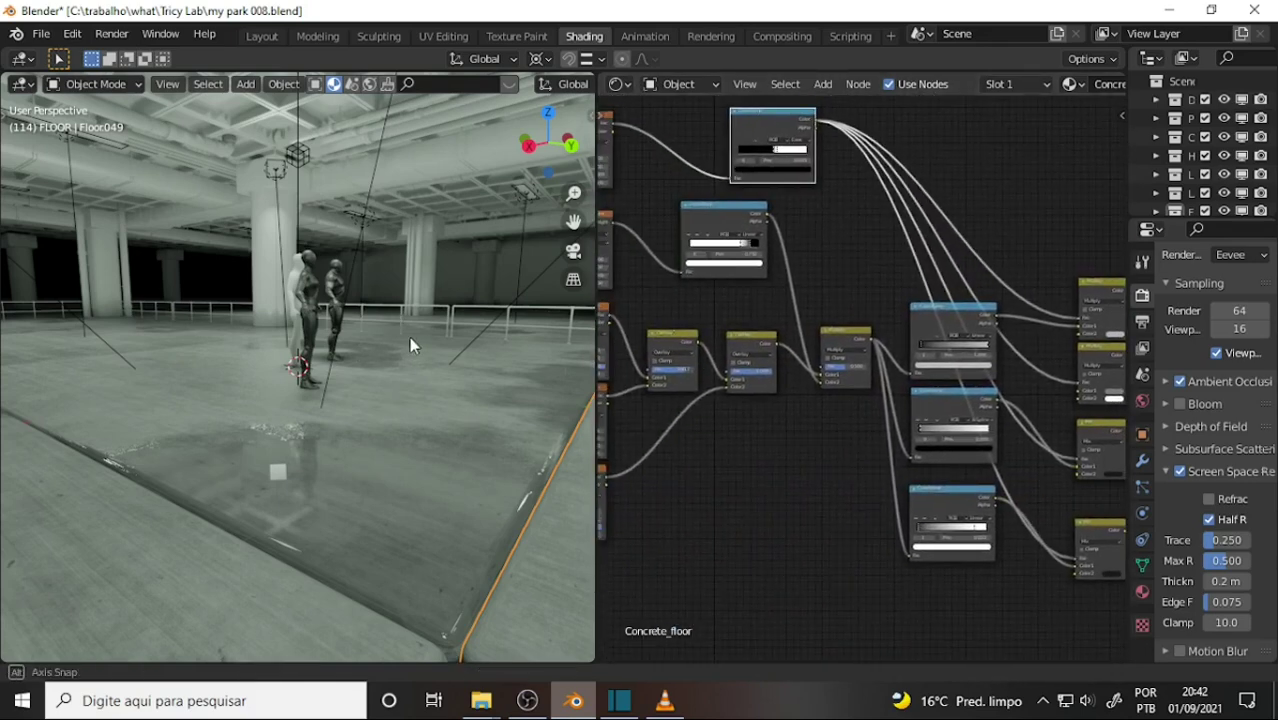
{"action": "mouse_move", "coordinate": [409, 336]}
{"action": "middle_mouse_down"}
{"action": "mouse_move", "coordinate": [161, 414]}
{"action": "mouse_move", "coordinate": [53, 425]}
{"action": "mouse_move", "coordinate": [563, 419]}
{"action": "mouse_move", "coordinate": [571, 371]}
{"action": "mouse_move", "coordinate": [29, 343]}
{"action": "mouse_move", "coordinate": [161, 346]}
{"action": "middle_mouse_up"}
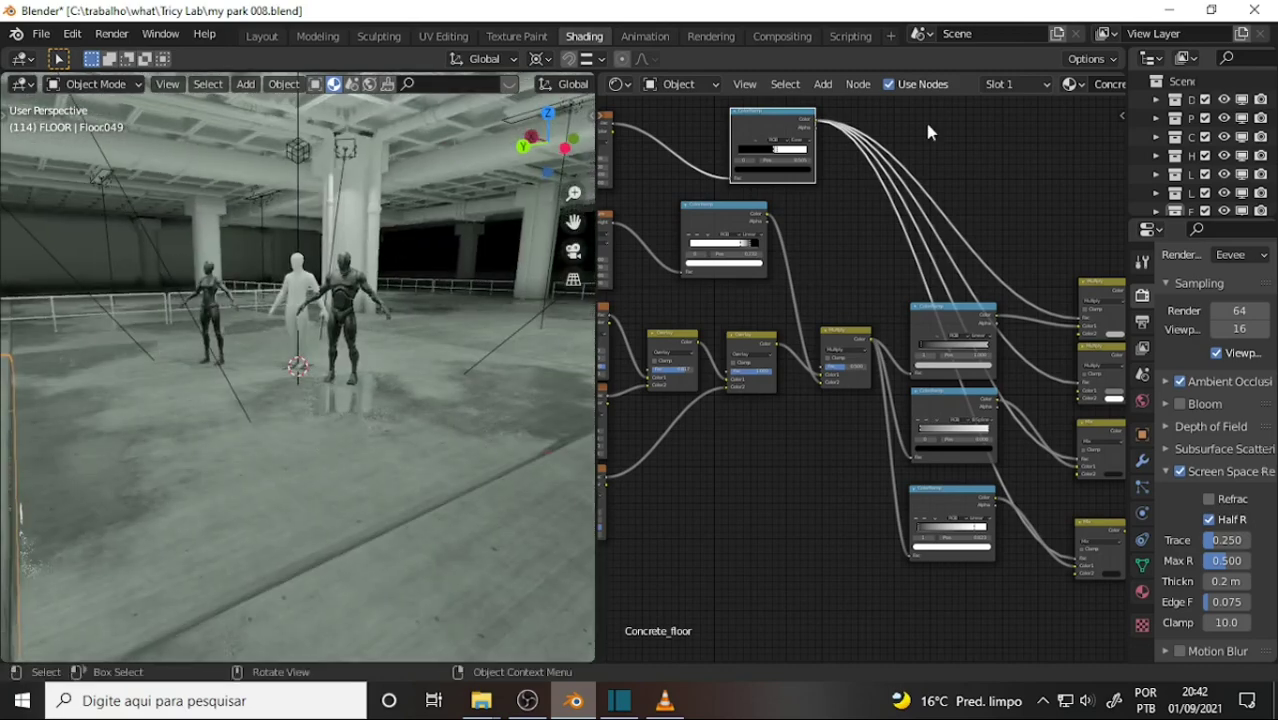
Minimize Blender, OBS and Shotcut, then launch Blender 2.92 from its desktop shortcut
{"action": "left_click", "coordinate": [1168, 10]}
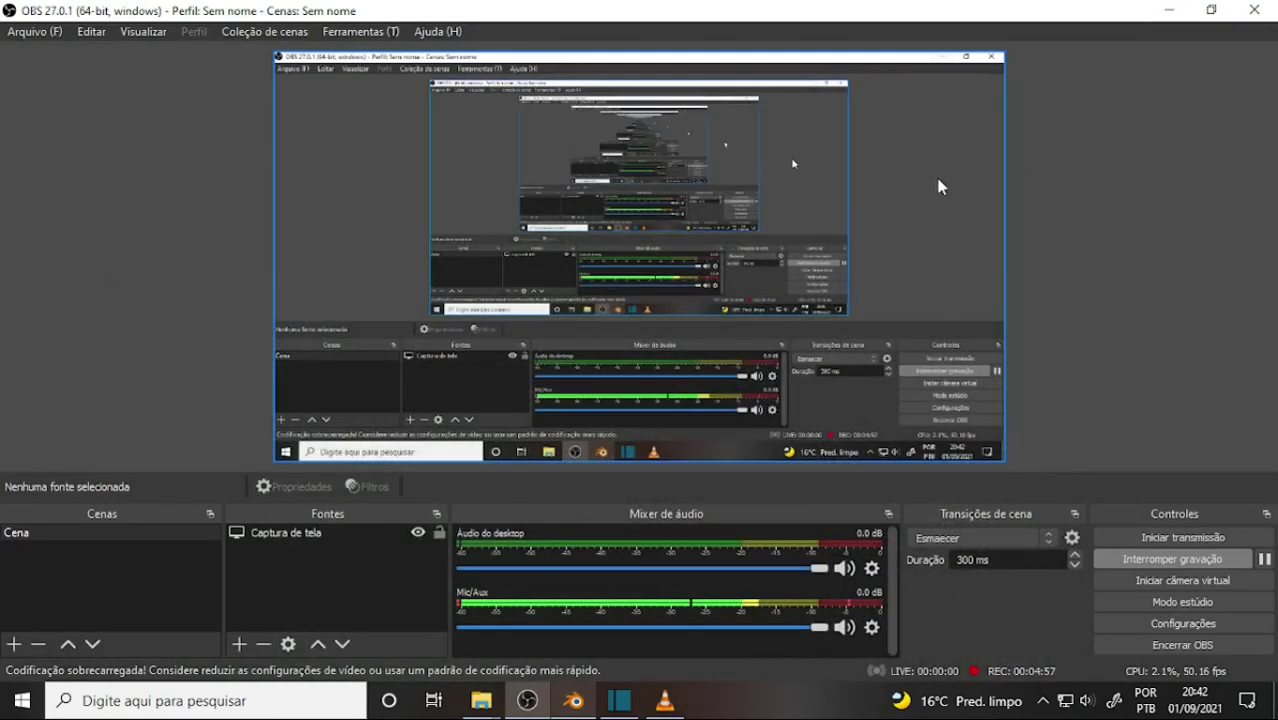
{"action": "left_click", "coordinate": [1166, 10]}
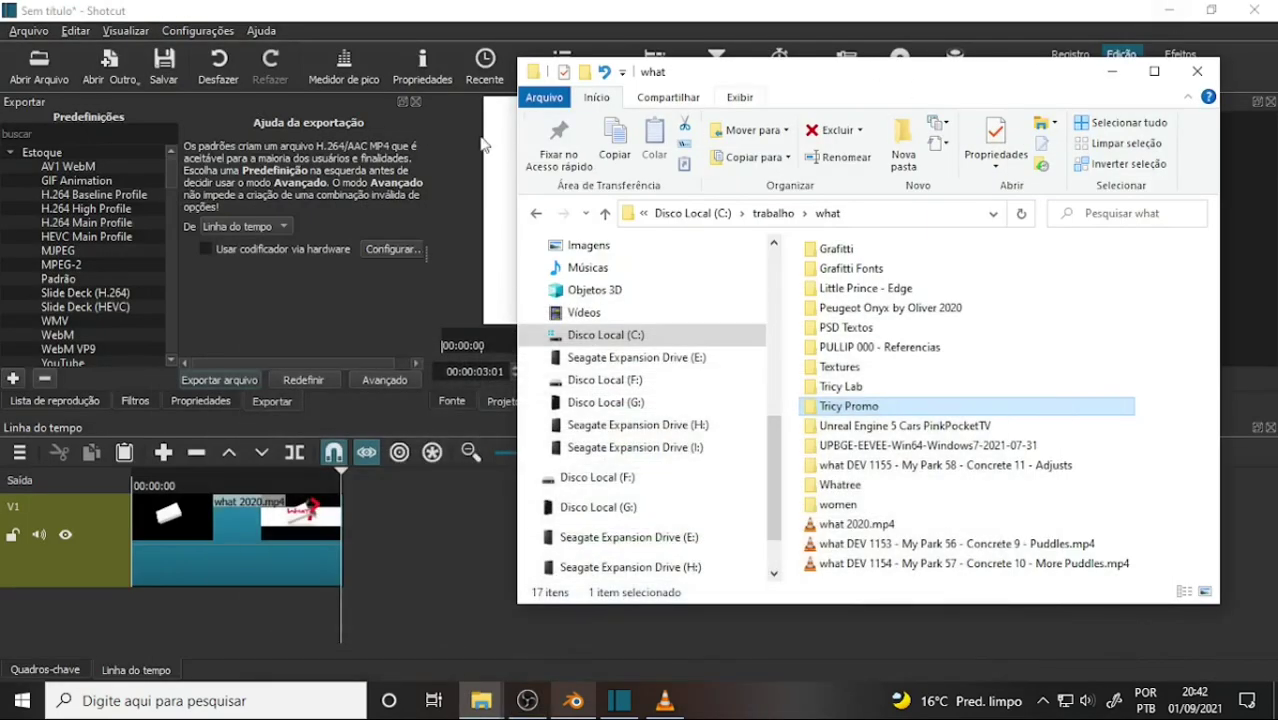
{"action": "left_click", "coordinate": [632, 20]}
{"action": "left_click", "coordinate": [1168, 12]}
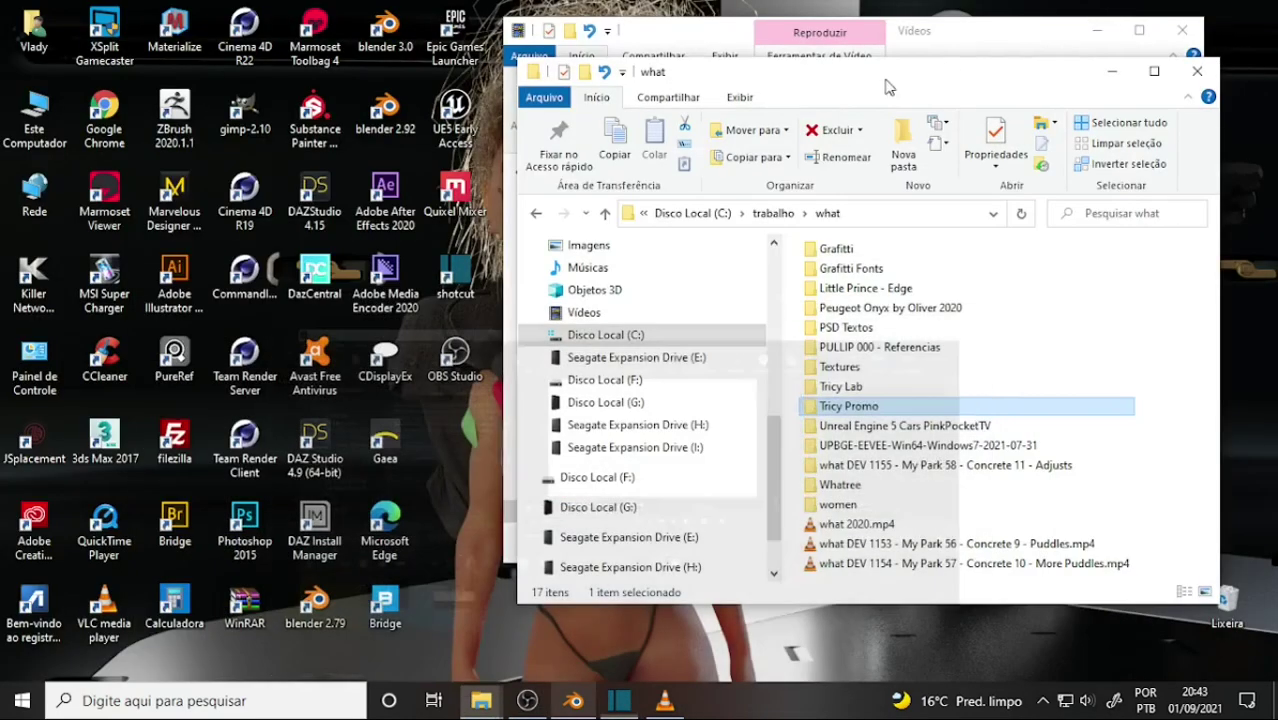
{"action": "left_click", "coordinate": [412, 138]}
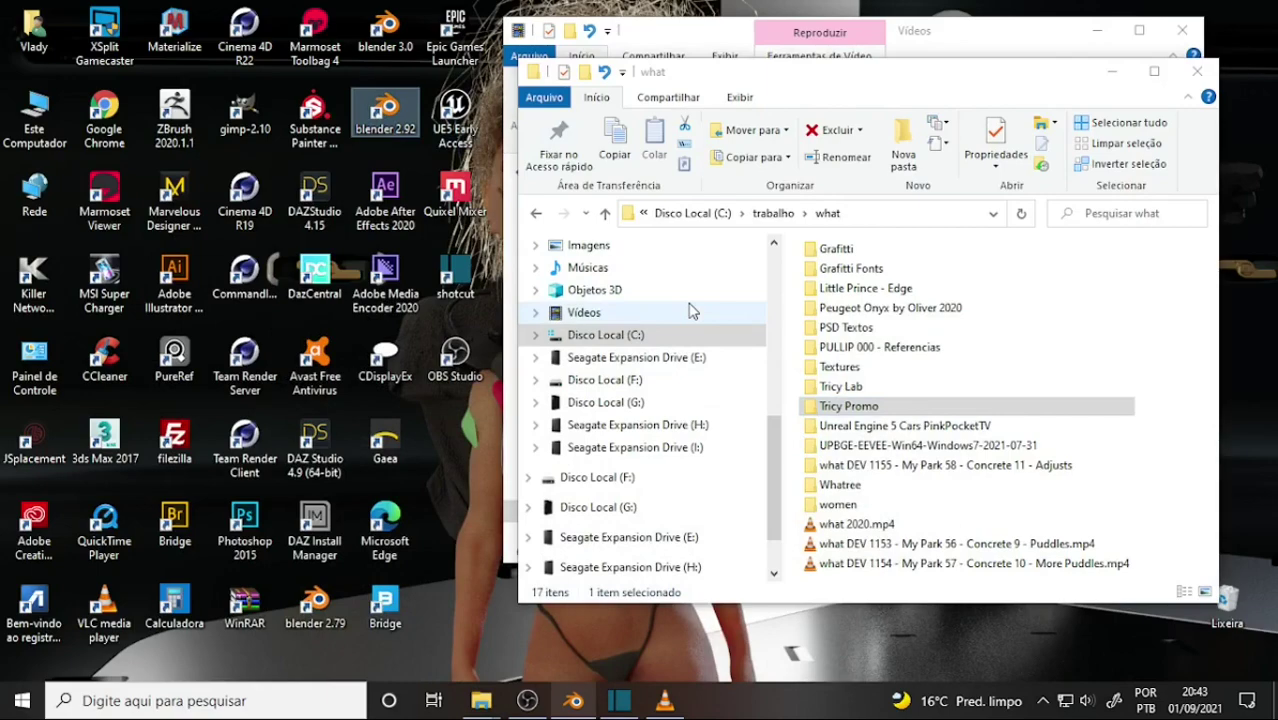
{"action": "left_click", "coordinate": [574, 702]}
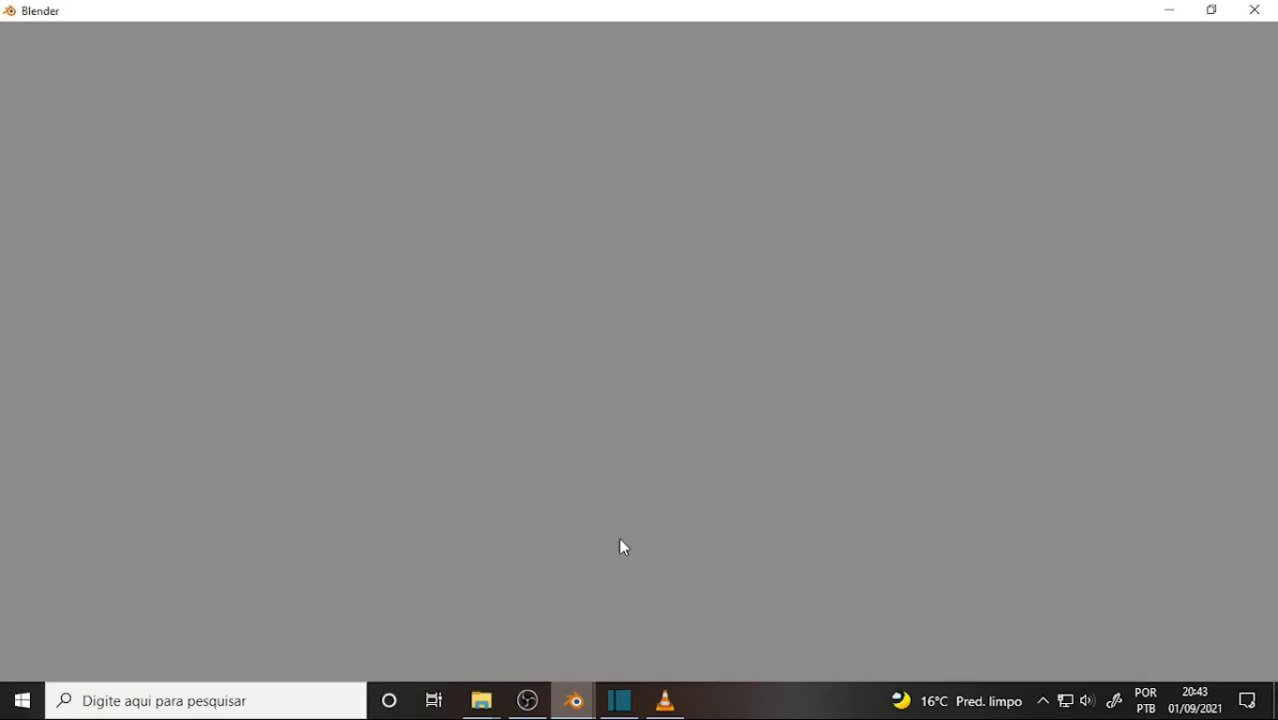
{"action": "mouse_move", "coordinate": [573, 701]}
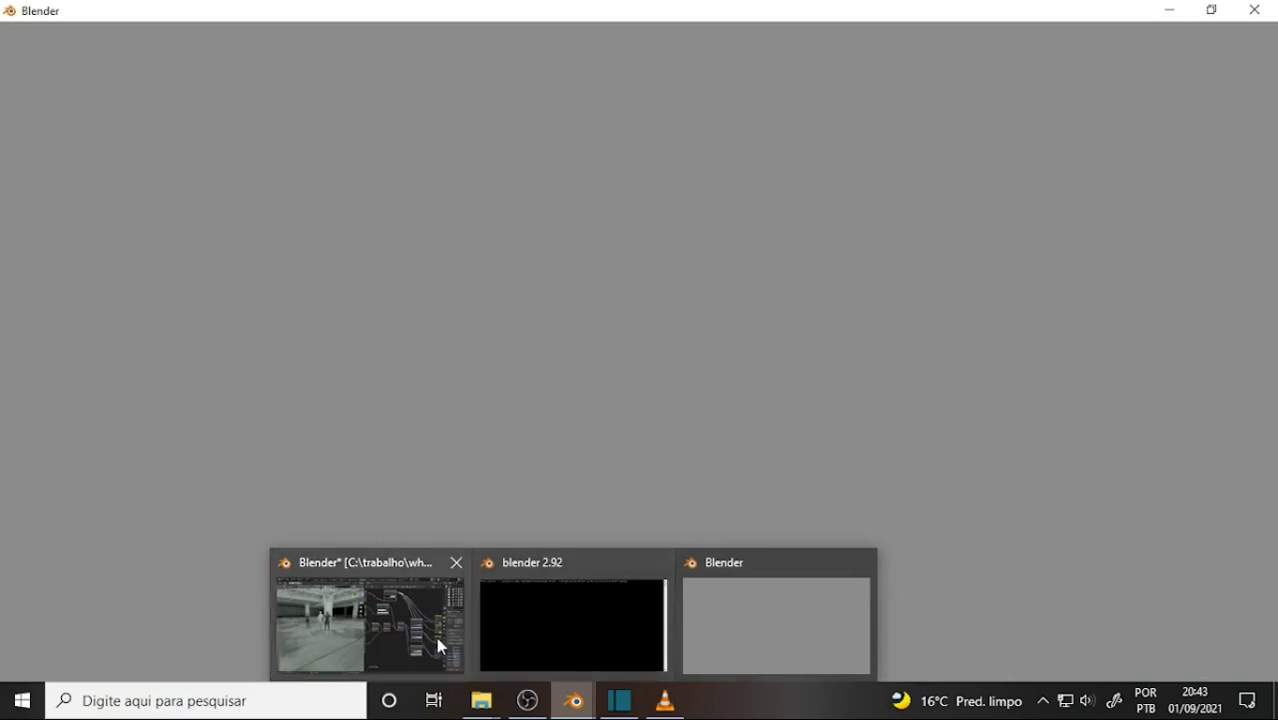
Return to the floor scene window and orbit and zoom around the figures on the wet floor
{"action": "left_click", "coordinate": [367, 645]}
{"action": "mouse_move", "coordinate": [423, 406]}
{"action": "middle_mouse_down"}
{"action": "mouse_move", "coordinate": [265, 426]}
{"action": "mouse_move", "coordinate": [345, 485]}
{"action": "mouse_move", "coordinate": [439, 488]}
{"action": "mouse_move", "coordinate": [530, 457]}
{"action": "mouse_move", "coordinate": [582, 408]}
{"action": "middle_mouse_up"}
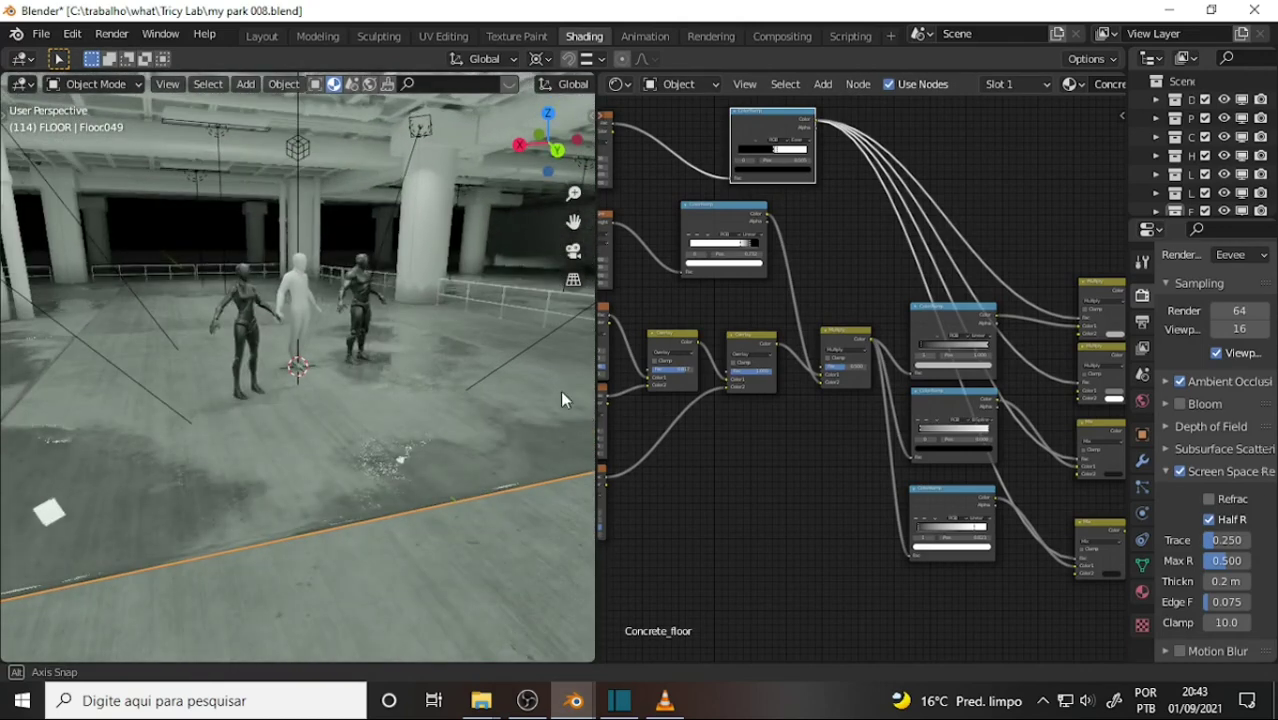
{"action": "scroll", "coordinate": [558, 360], "scroll_direction": "up", "scroll_amount": 2}
{"action": "scroll", "coordinate": [557, 345], "scroll_direction": "up", "scroll_amount": 3}
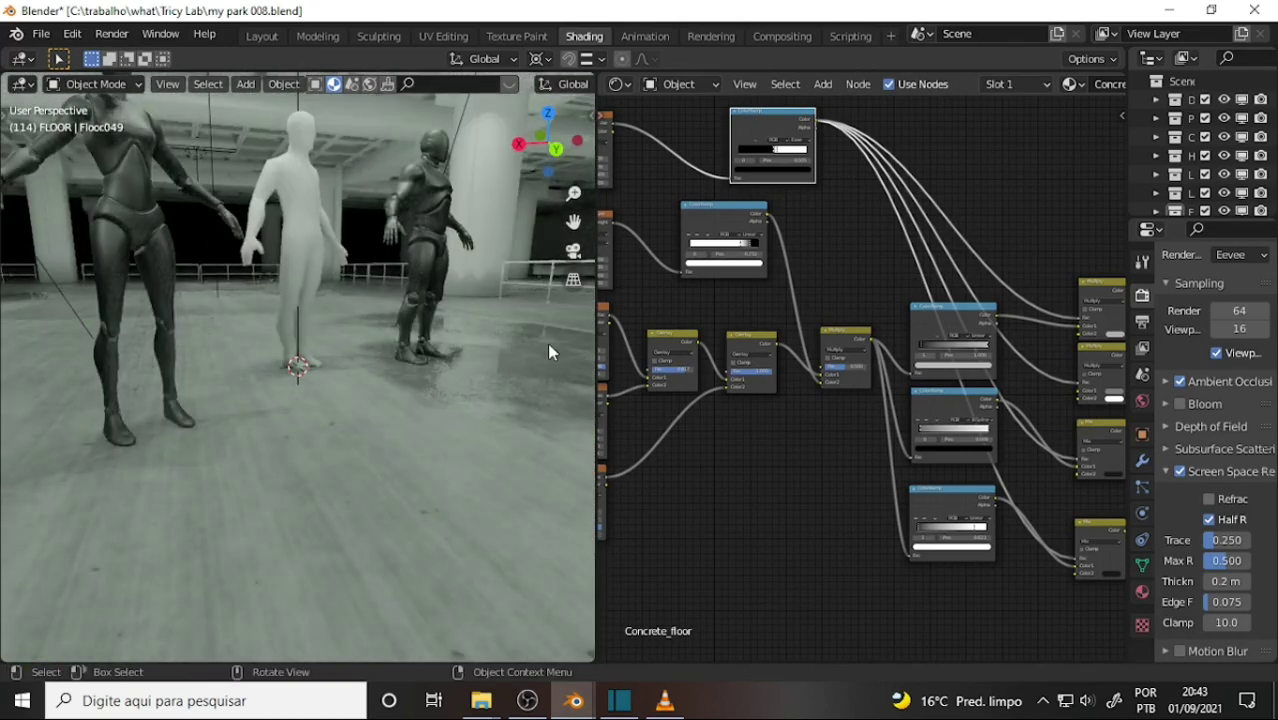
{"action": "mouse_move", "coordinate": [534, 345]}
{"action": "middle_mouse_down"}
{"action": "mouse_move", "coordinate": [456, 356]}
{"action": "mouse_move", "coordinate": [428, 336]}
{"action": "mouse_move", "coordinate": [322, 346]}
{"action": "mouse_move", "coordinate": [355, 330]}
{"action": "middle_mouse_up"}
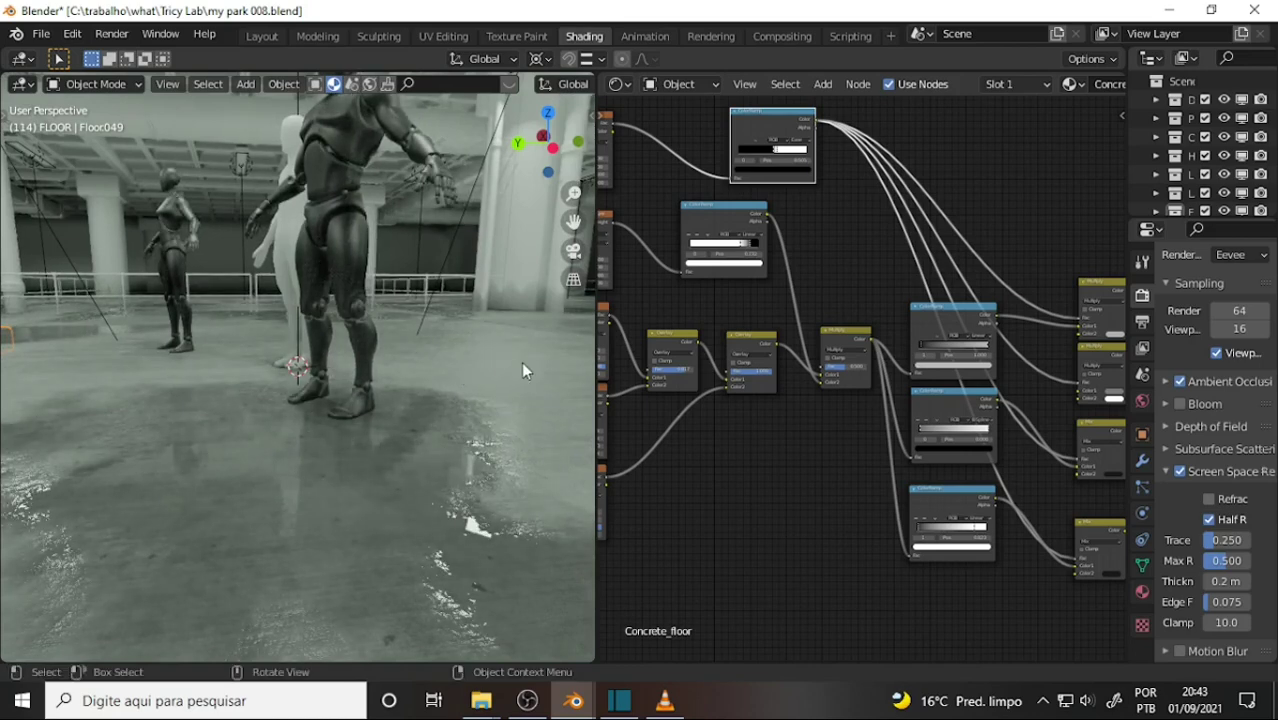
{"action": "mouse_move", "coordinate": [470, 362]}
{"action": "middle_mouse_down"}
{"action": "mouse_move", "coordinate": [459, 377]}
{"action": "mouse_move", "coordinate": [489, 358]}
{"action": "middle_mouse_up"}
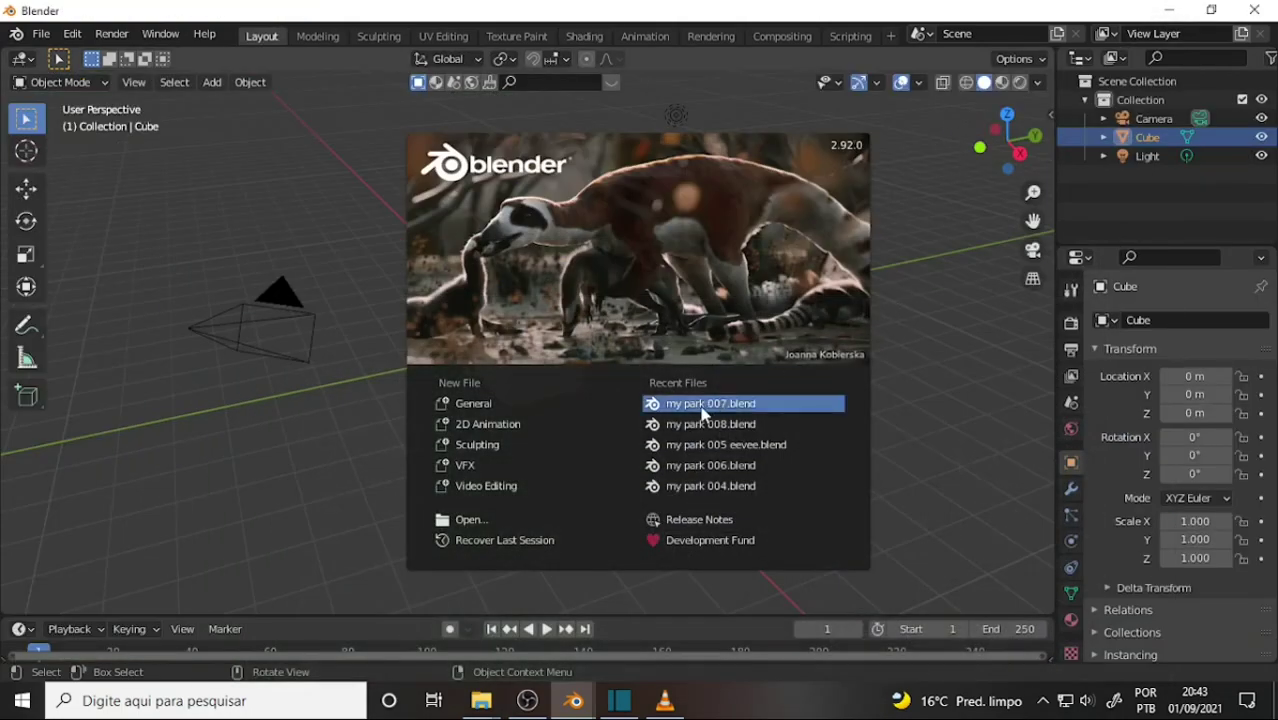
{"action": "mouse_move", "coordinate": [573, 701]}
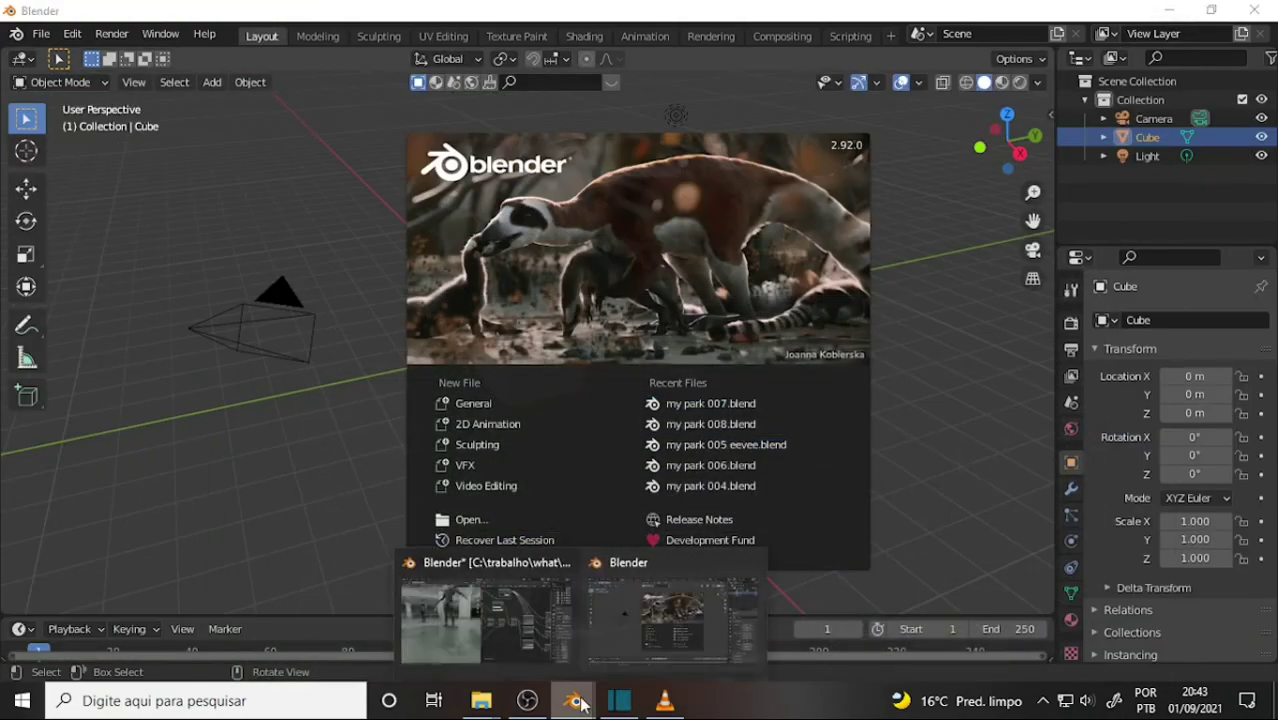
Load my park 008.blend from the new session's Recent Files and bring its window forward
{"action": "left_click", "coordinate": [480, 650]}
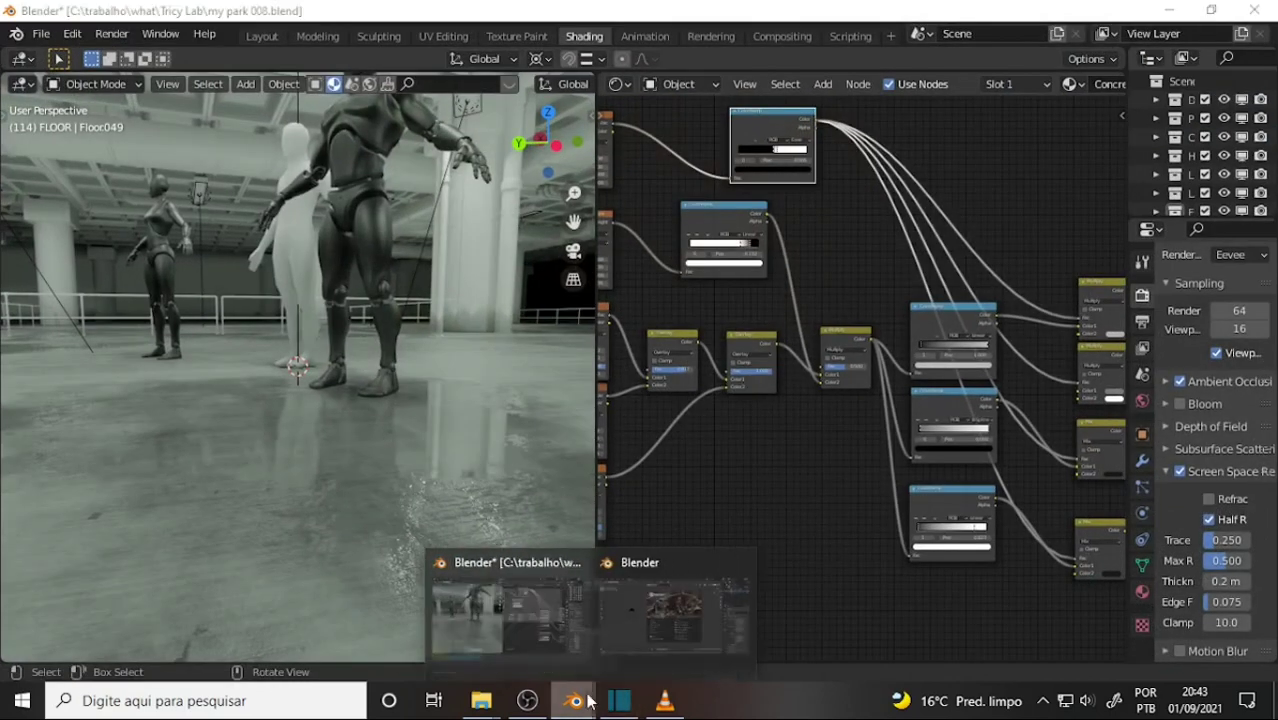
{"action": "left_click", "coordinate": [649, 650]}
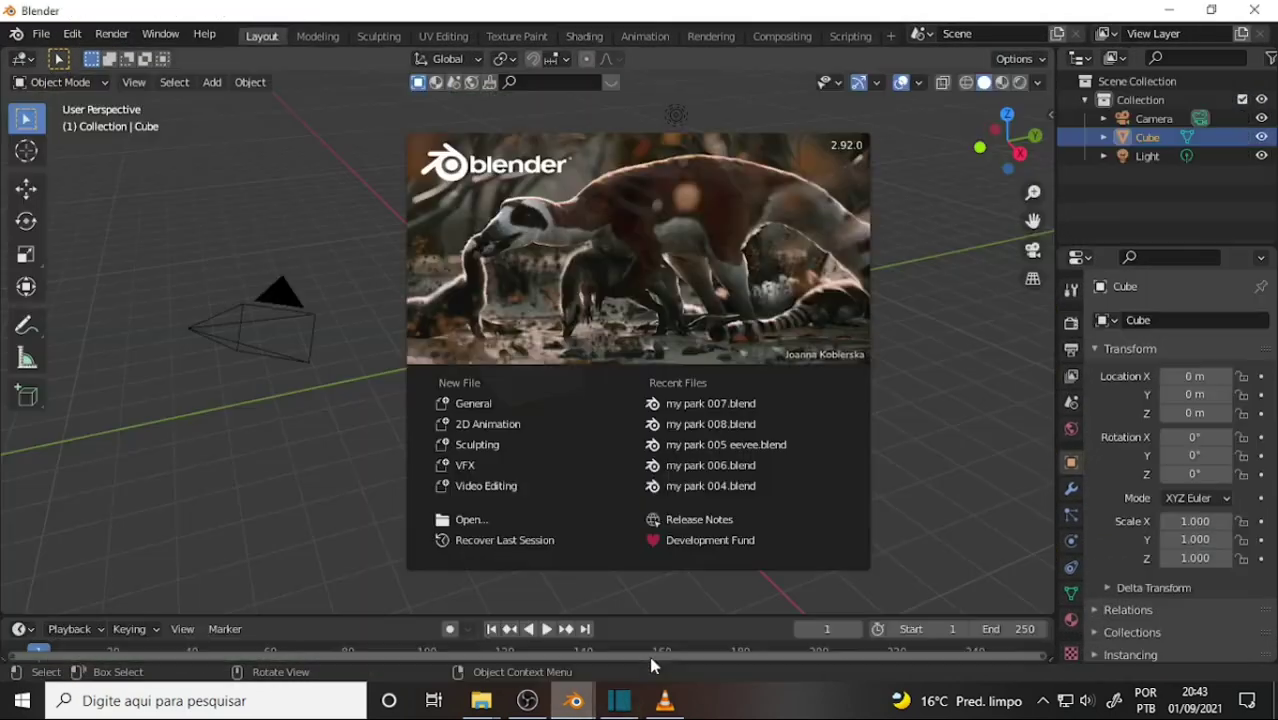
{"action": "left_click", "coordinate": [738, 422]}
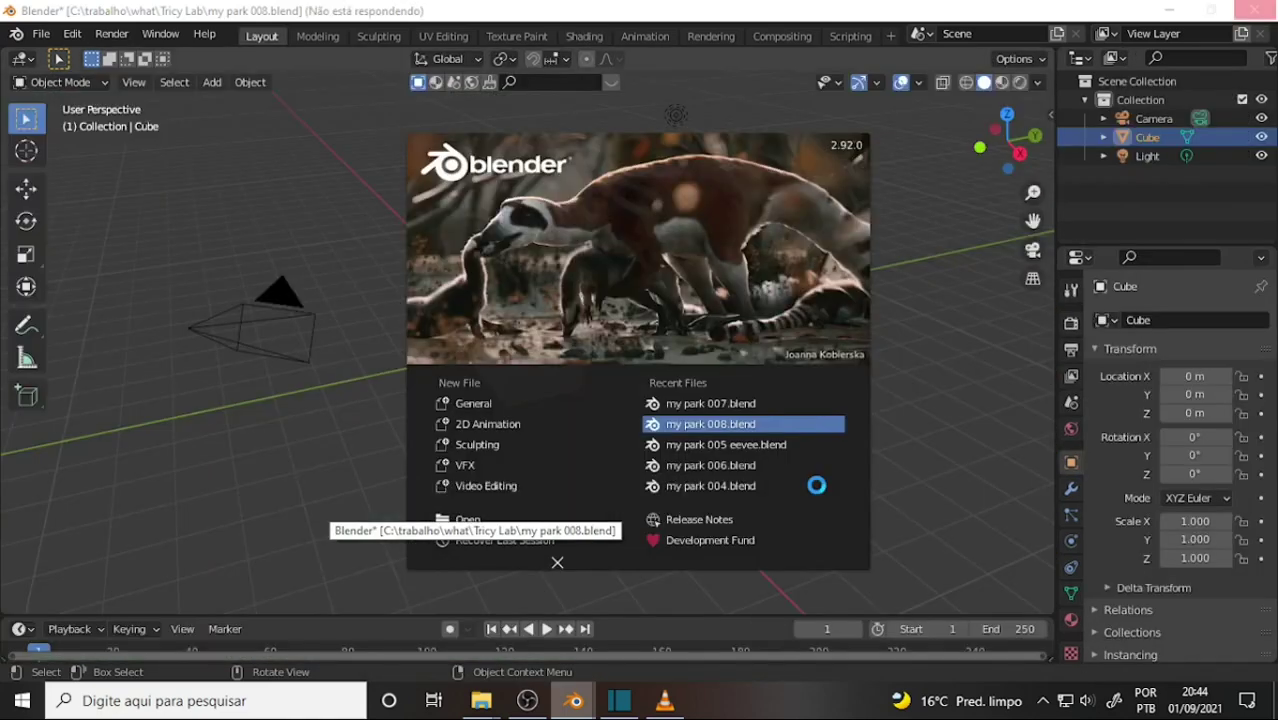
{"action": "mouse_move", "coordinate": [573, 701]}
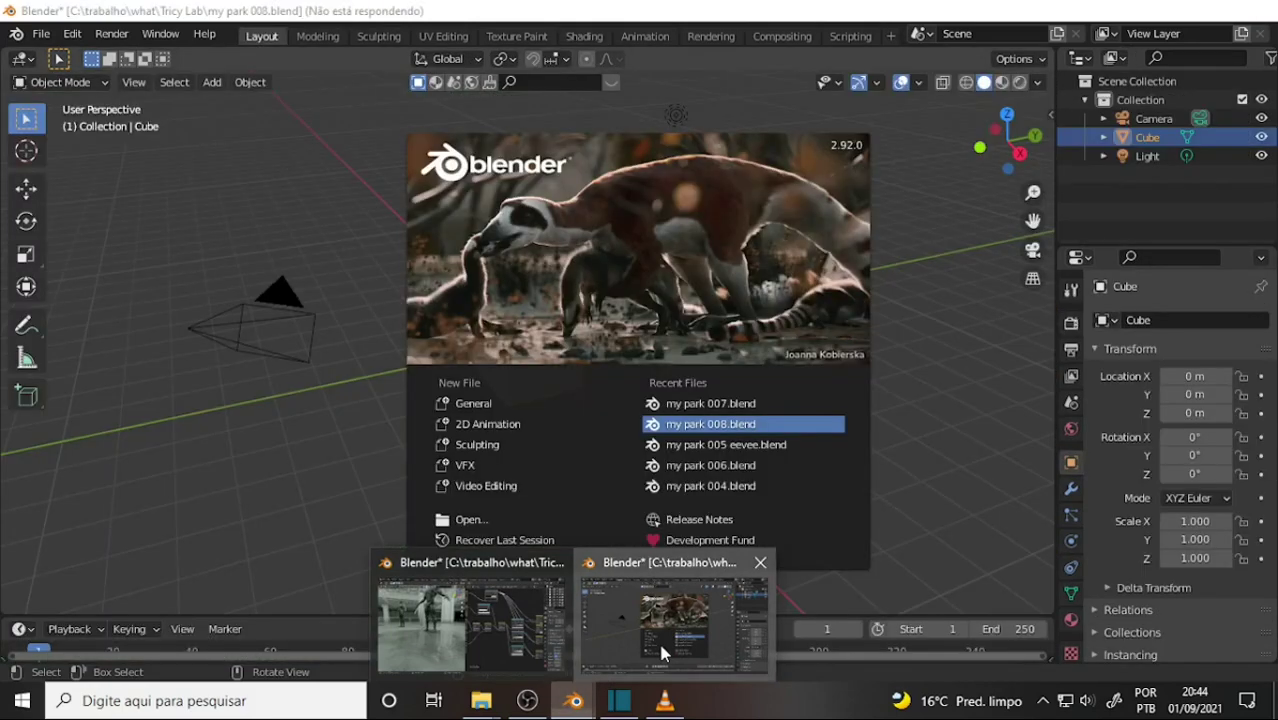
{"action": "left_click", "coordinate": [661, 652]}
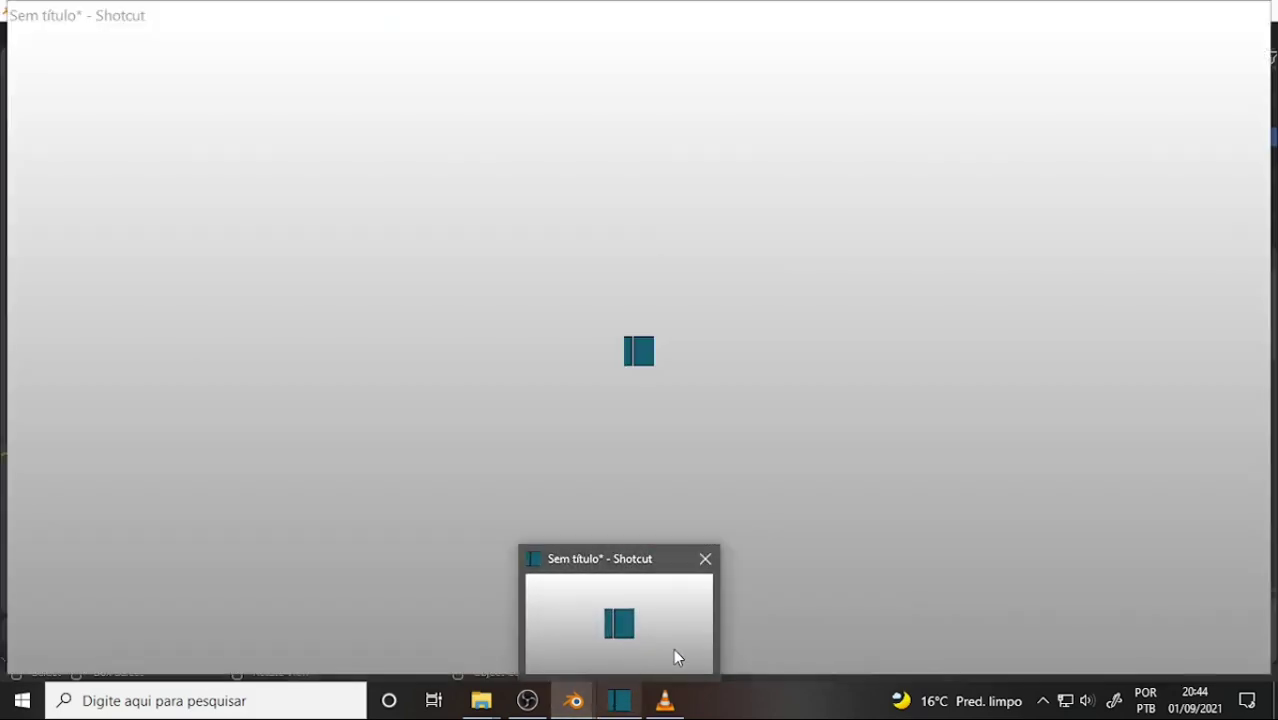
{"action": "left_click", "coordinate": [672, 648]}
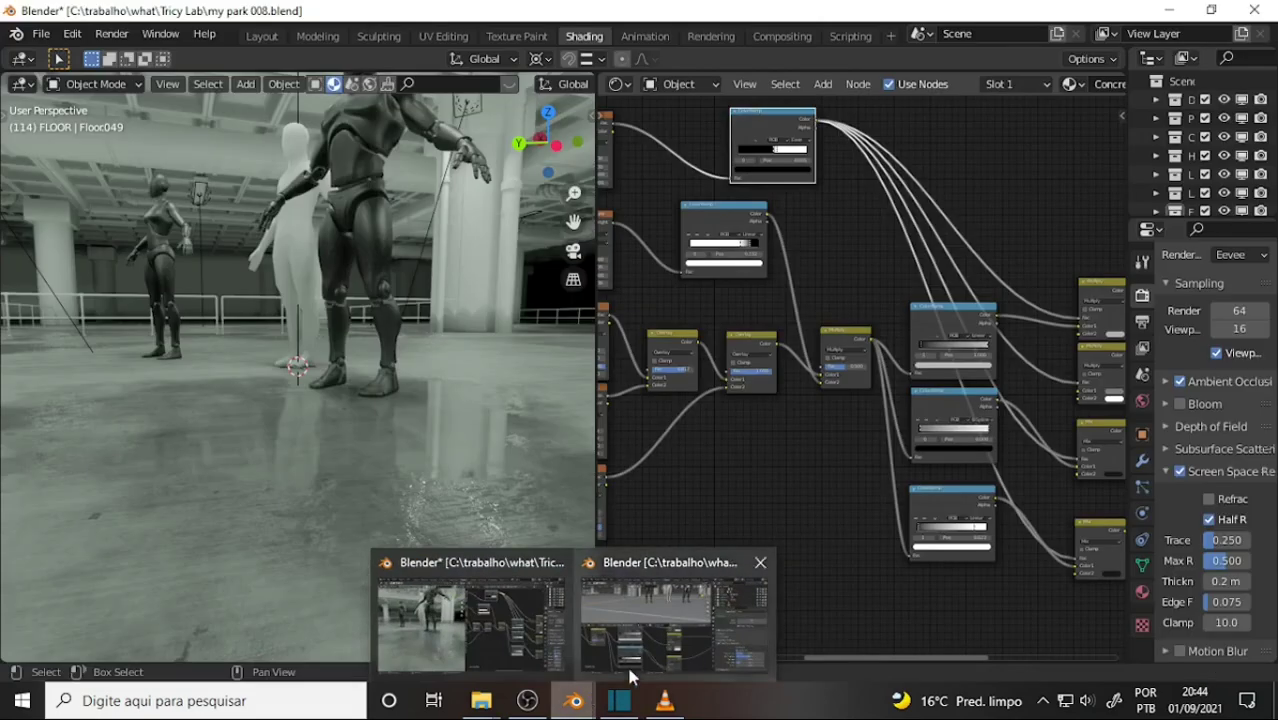
{"action": "left_click", "coordinate": [680, 605]}
{"action": "mouse_move", "coordinate": [650, 227]}
{"action": "middle_mouse_down"}
{"action": "mouse_move", "coordinate": [607, 213]}
{"action": "mouse_move", "coordinate": [639, 217]}
{"action": "middle_mouse_up"}
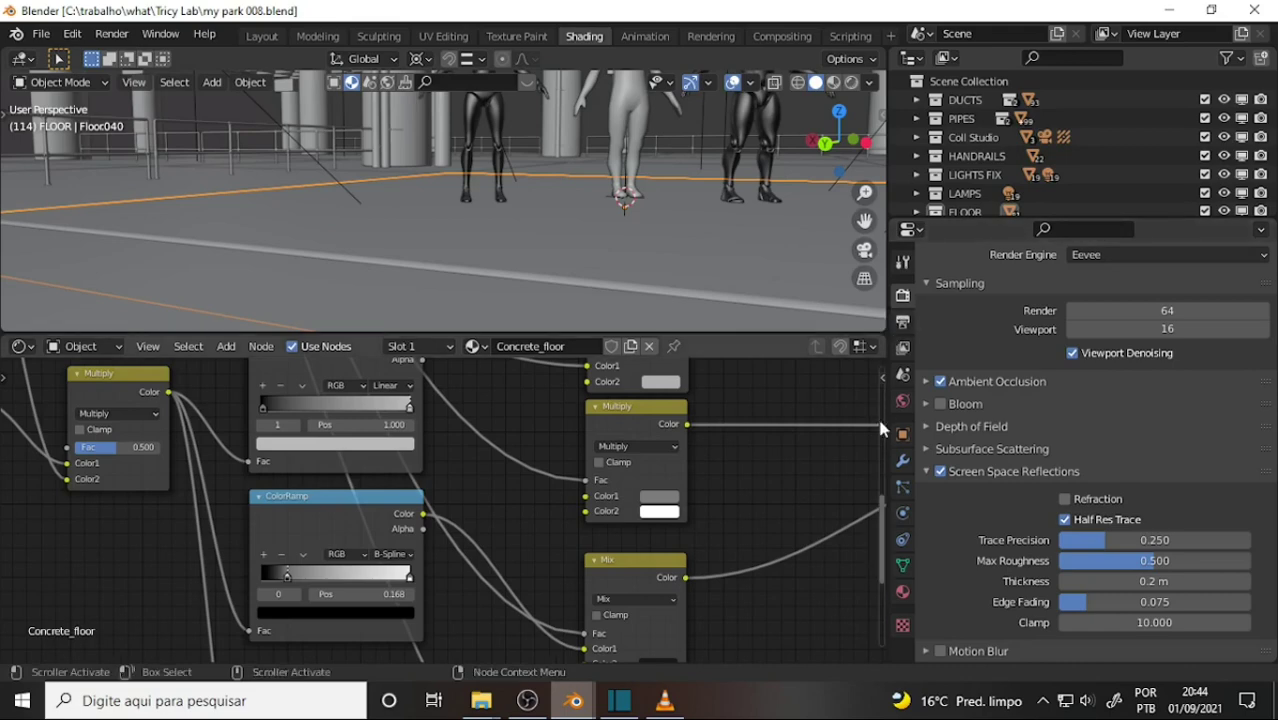
Narrow the properties panel, make the 3D view taller, and dismiss Shotcut's low-memory warning
{"action": "left_click_drag", "start_coordinate": [887, 405], "coordinate": [1099, 378]}
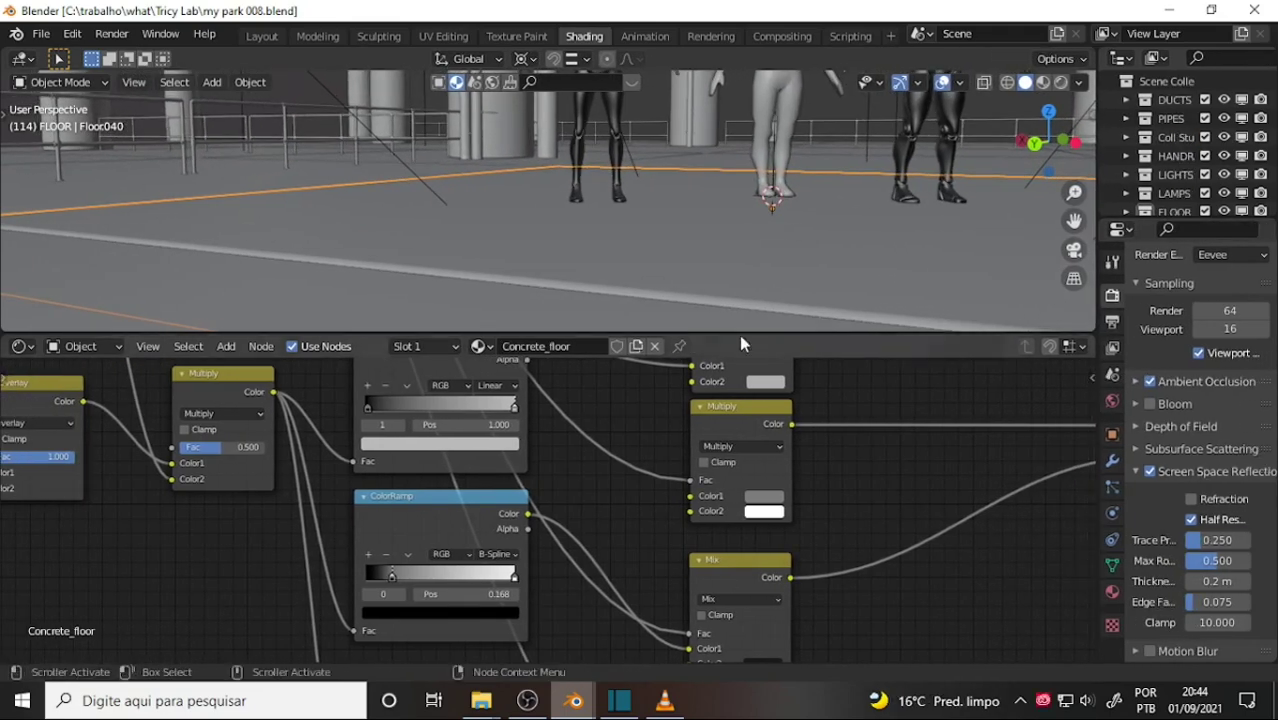
{"action": "left_click_drag", "start_coordinate": [699, 336], "coordinate": [702, 455]}
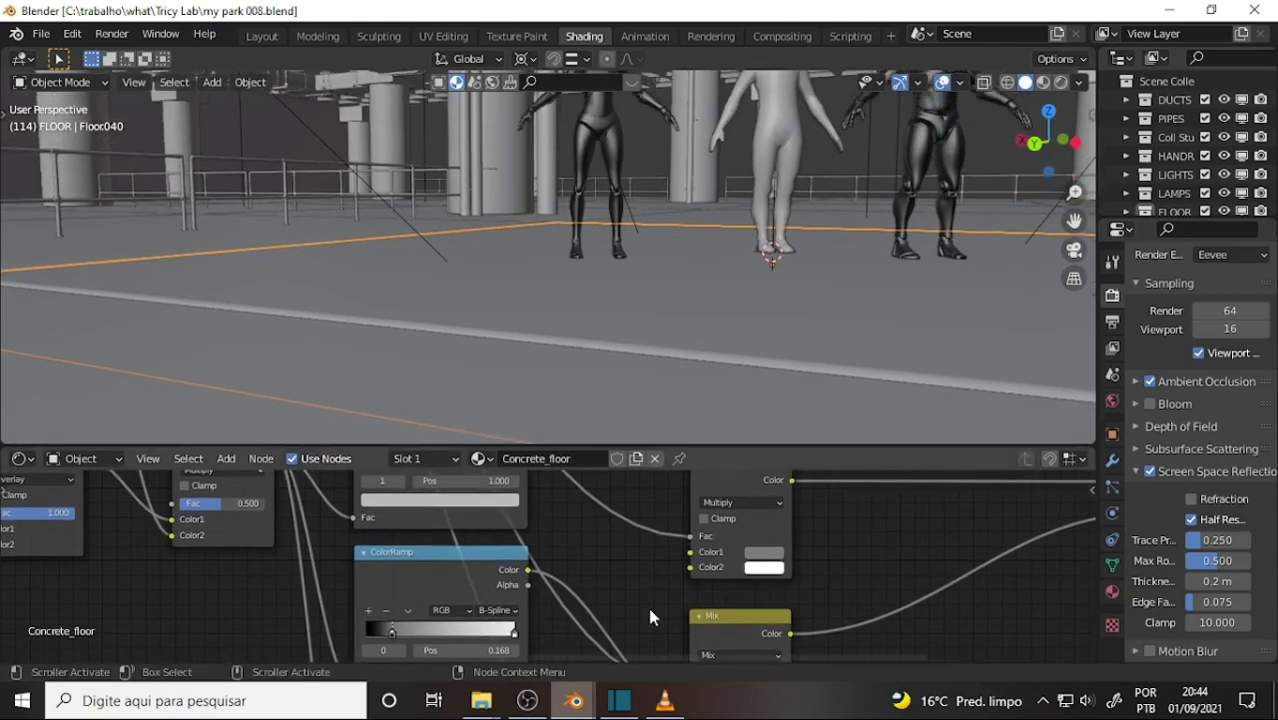
{"action": "left_click", "coordinate": [620, 700]}
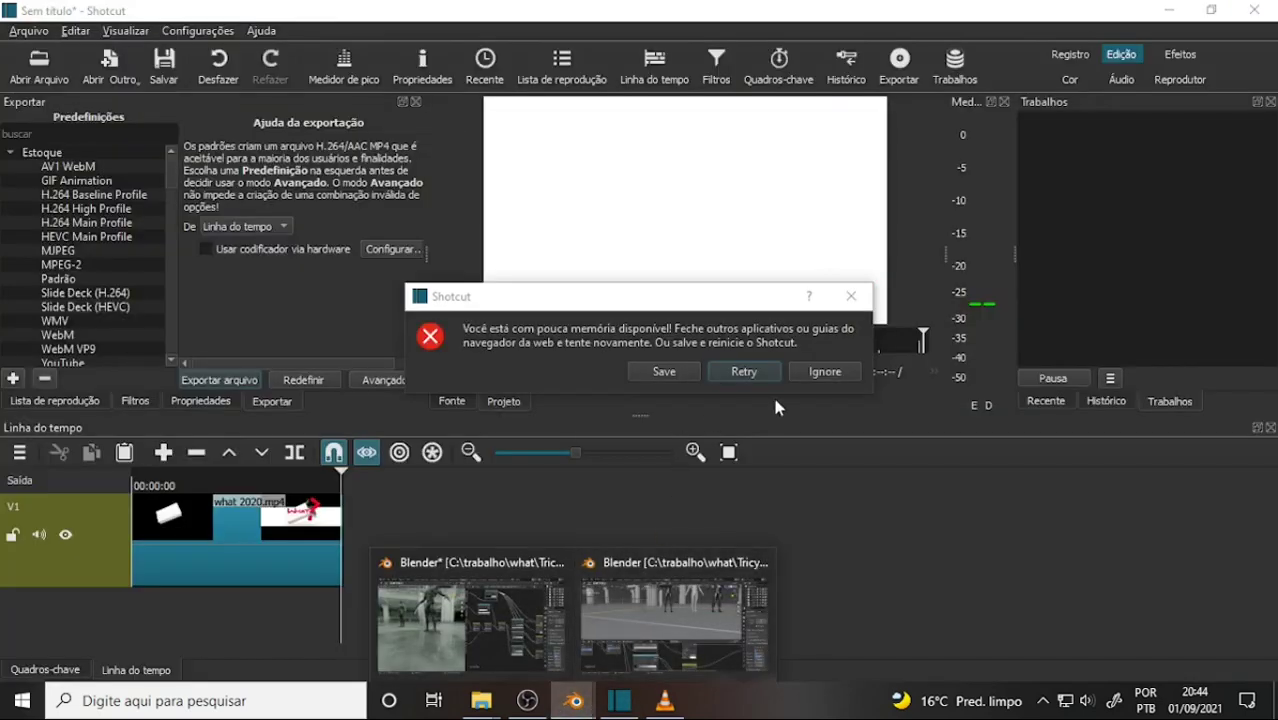
{"action": "left_click", "coordinate": [826, 372]}
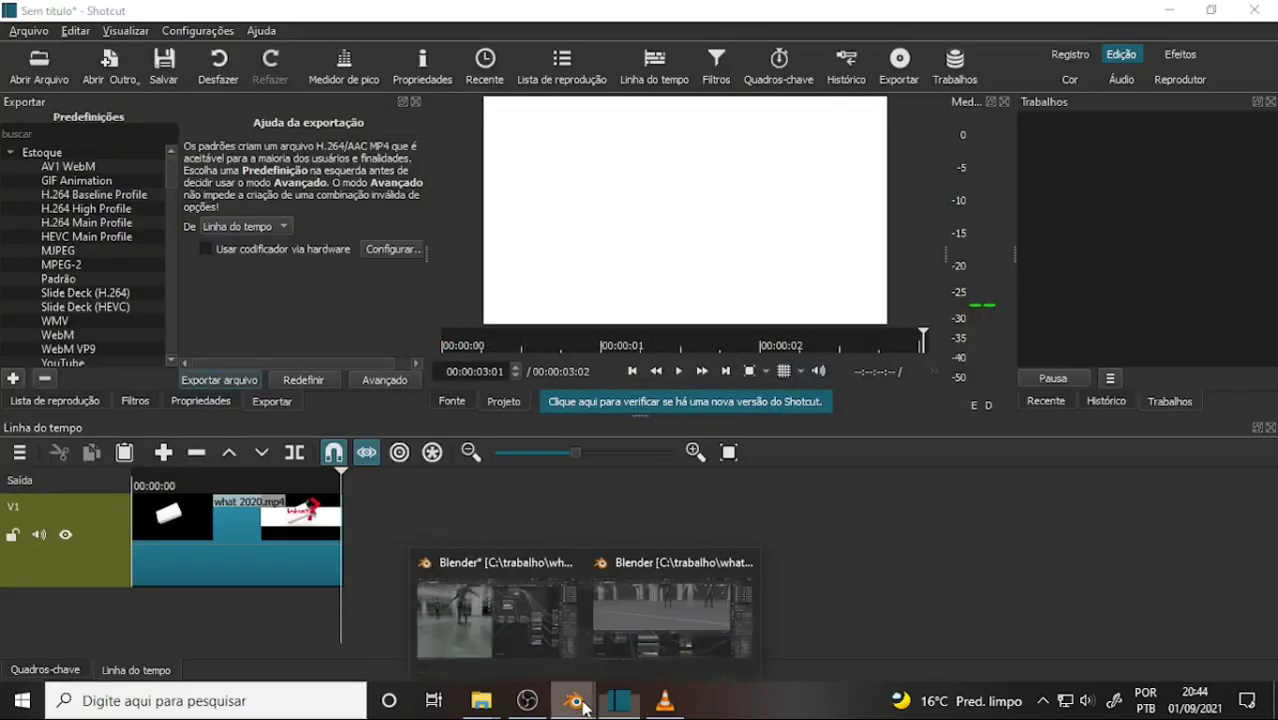
{"action": "left_click", "coordinate": [636, 625]}
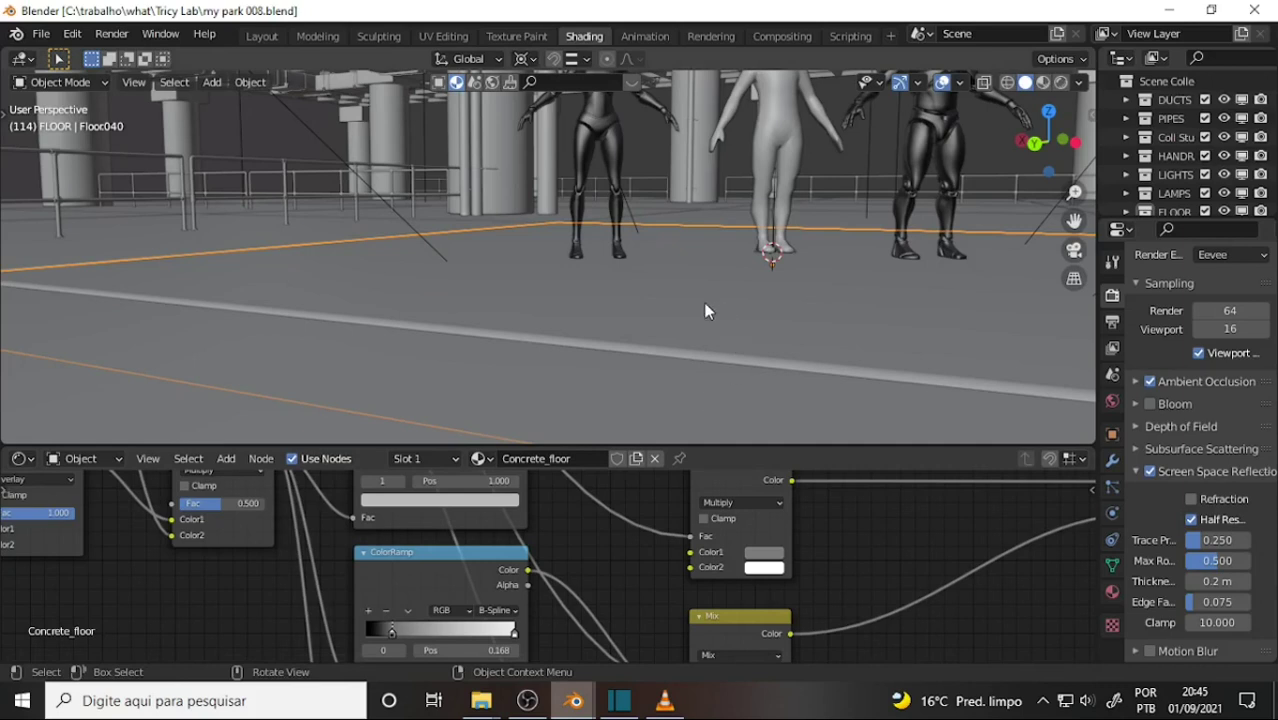
Switch the viewport to Rendered shading, zoom toward the puddles, and enlarge the node editor
{"action": "key", "text": "z"}
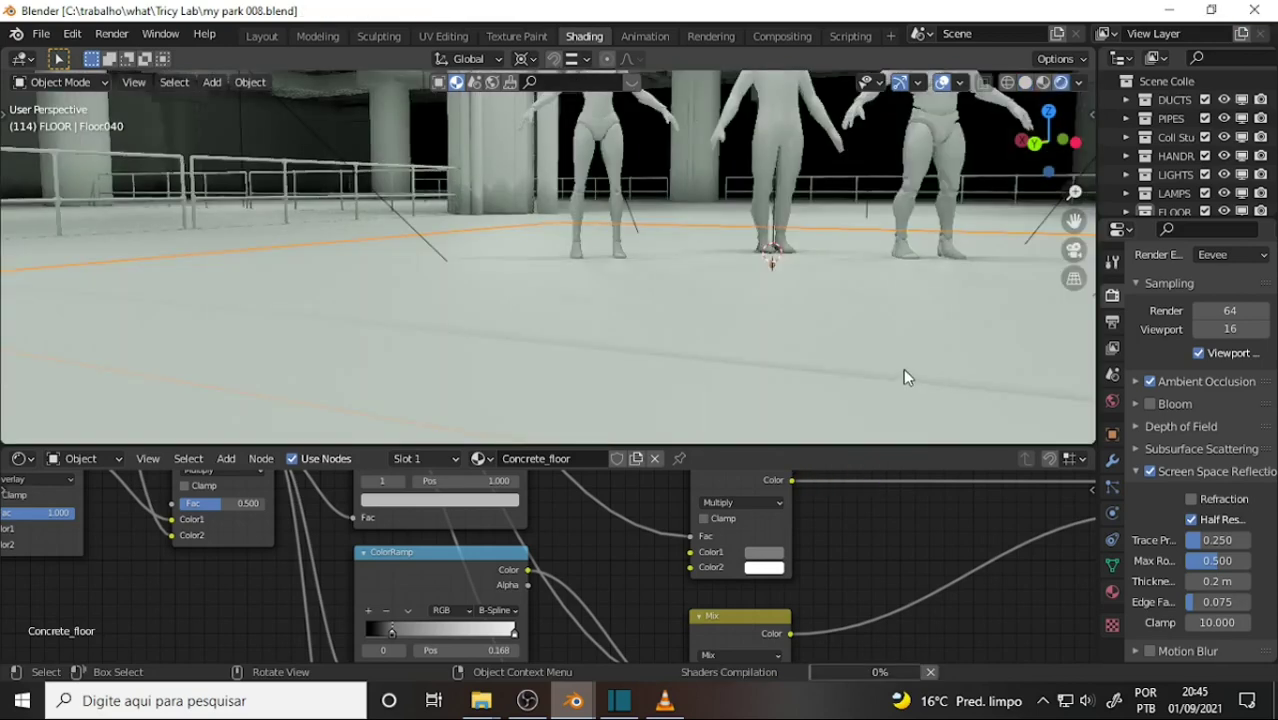
{"action": "middle_click_drag", "start_coordinate": [864, 371], "coordinate": [840, 315]}
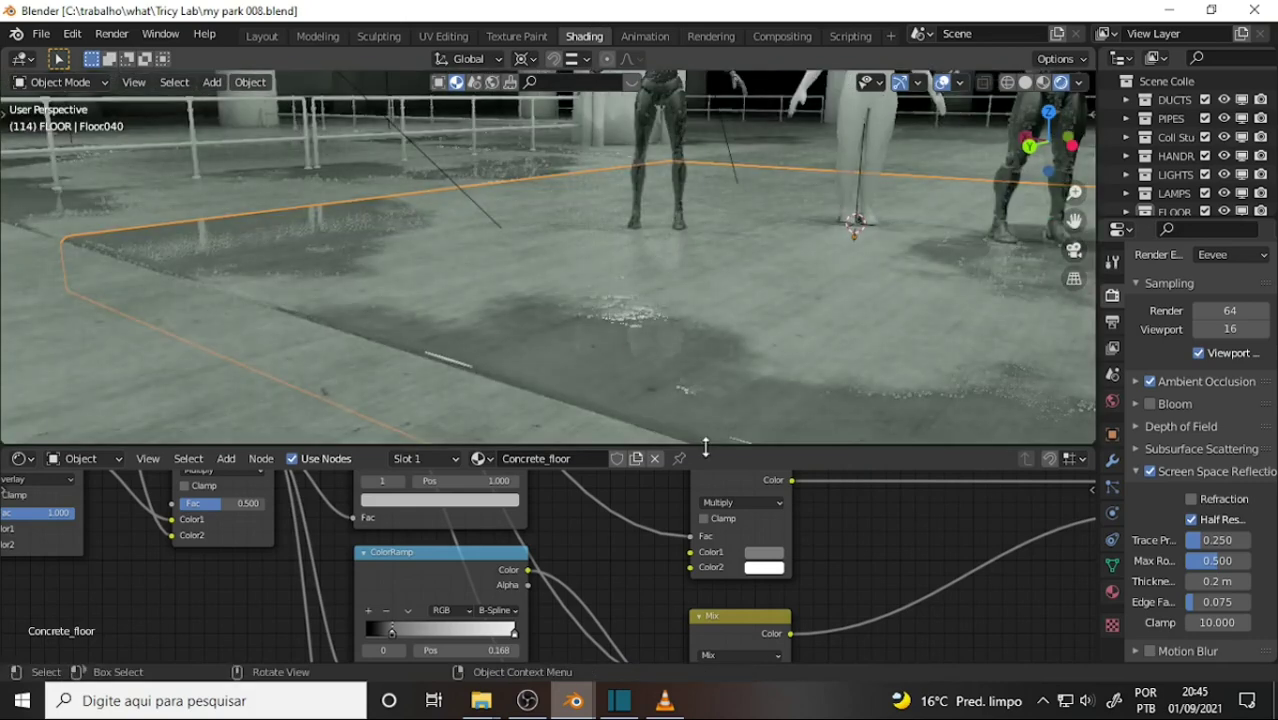
{"action": "scroll", "coordinate": [667, 292], "scroll_direction": "up", "scroll_amount": 3}
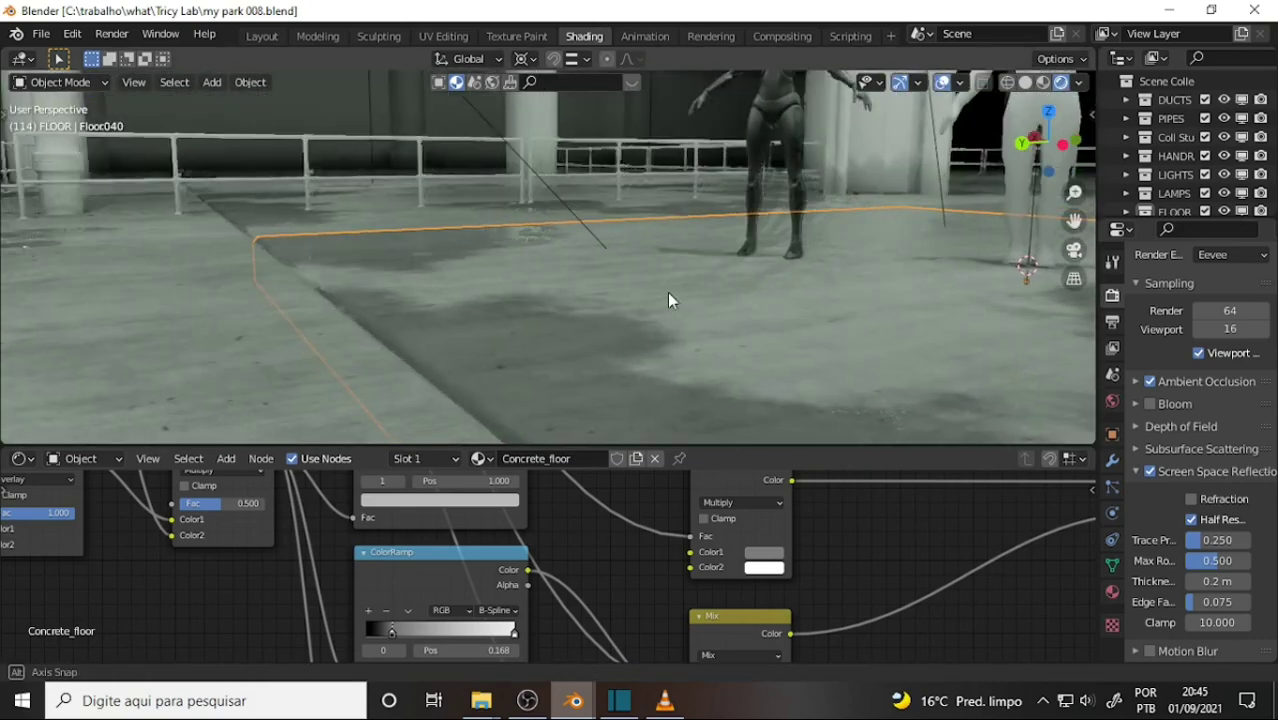
{"action": "mouse_move", "coordinate": [633, 292]}
{"action": "middle_mouse_down"}
{"action": "mouse_move", "coordinate": [612, 305]}
{"action": "mouse_move", "coordinate": [568, 297]}
{"action": "mouse_move", "coordinate": [608, 343]}
{"action": "mouse_move", "coordinate": [656, 348]}
{"action": "mouse_move", "coordinate": [687, 342]}
{"action": "mouse_move", "coordinate": [621, 271]}
{"action": "mouse_move", "coordinate": [702, 304]}
{"action": "mouse_move", "coordinate": [887, 280]}
{"action": "mouse_move", "coordinate": [818, 272]}
{"action": "mouse_move", "coordinate": [677, 447]}
{"action": "middle_mouse_up"}
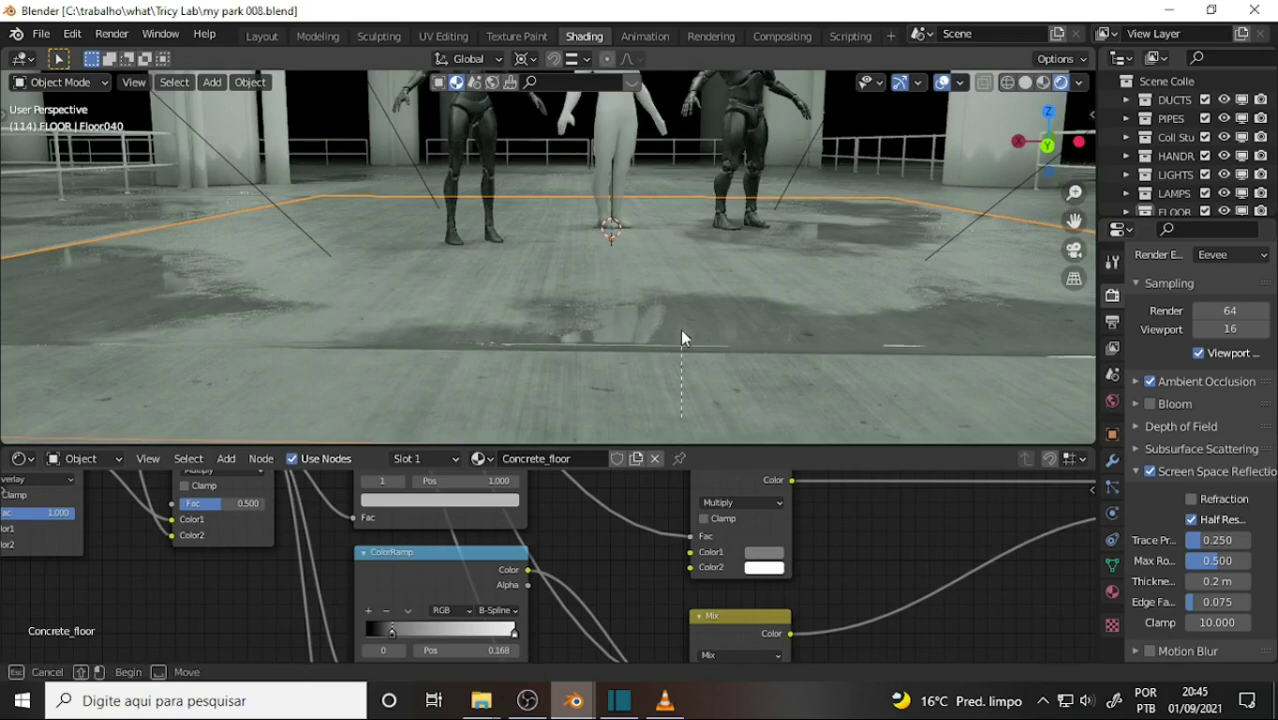
{"action": "left_click_drag", "start_coordinate": [718, 443], "coordinate": [714, 255]}
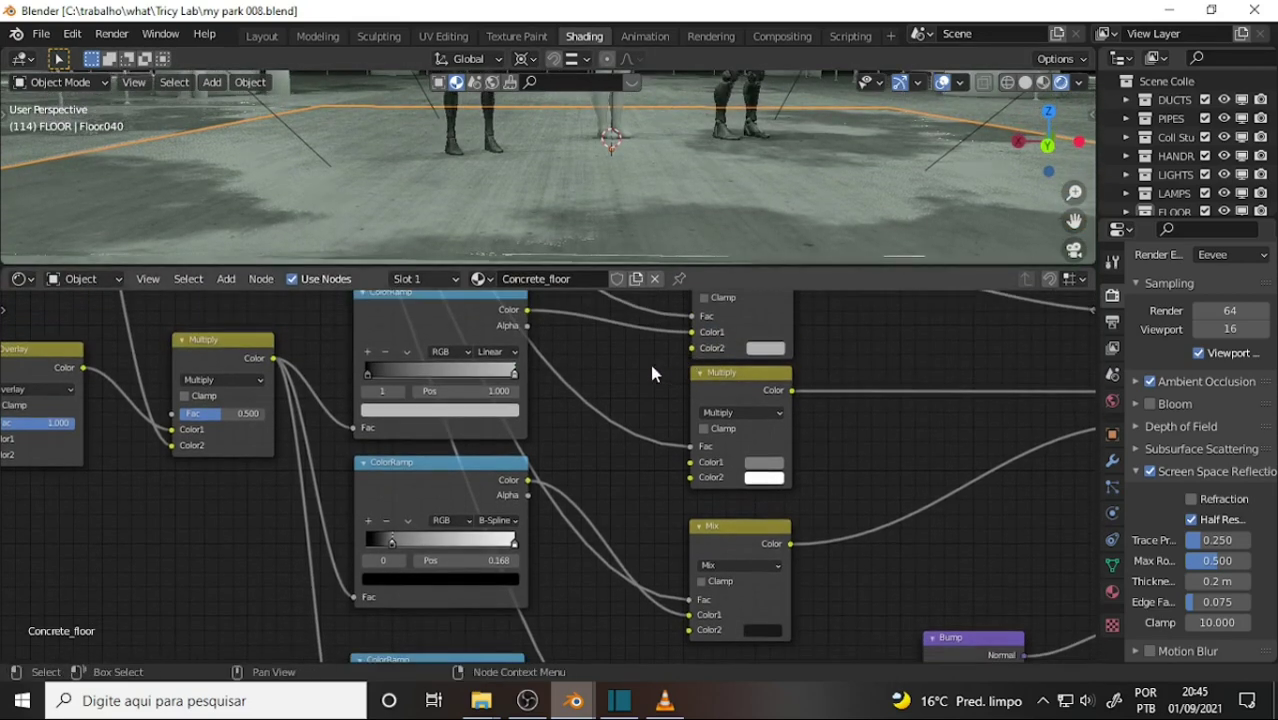
Frame the ColorRamp, Bump and Mix nodes, heighten the 3D view, then switch to the original window
{"action": "mouse_move", "coordinate": [735, 502]}
{"action": "middle_mouse_down"}
{"action": "mouse_move", "coordinate": [807, 590]}
{"action": "mouse_move", "coordinate": [827, 470]}
{"action": "mouse_move", "coordinate": [918, 328]}
{"action": "mouse_move", "coordinate": [1034, 448]}
{"action": "mouse_move", "coordinate": [1044, 408]}
{"action": "mouse_move", "coordinate": [755, 331]}
{"action": "mouse_move", "coordinate": [456, 417]}
{"action": "mouse_move", "coordinate": [593, 629]}
{"action": "mouse_move", "coordinate": [739, 508]}
{"action": "middle_mouse_up"}
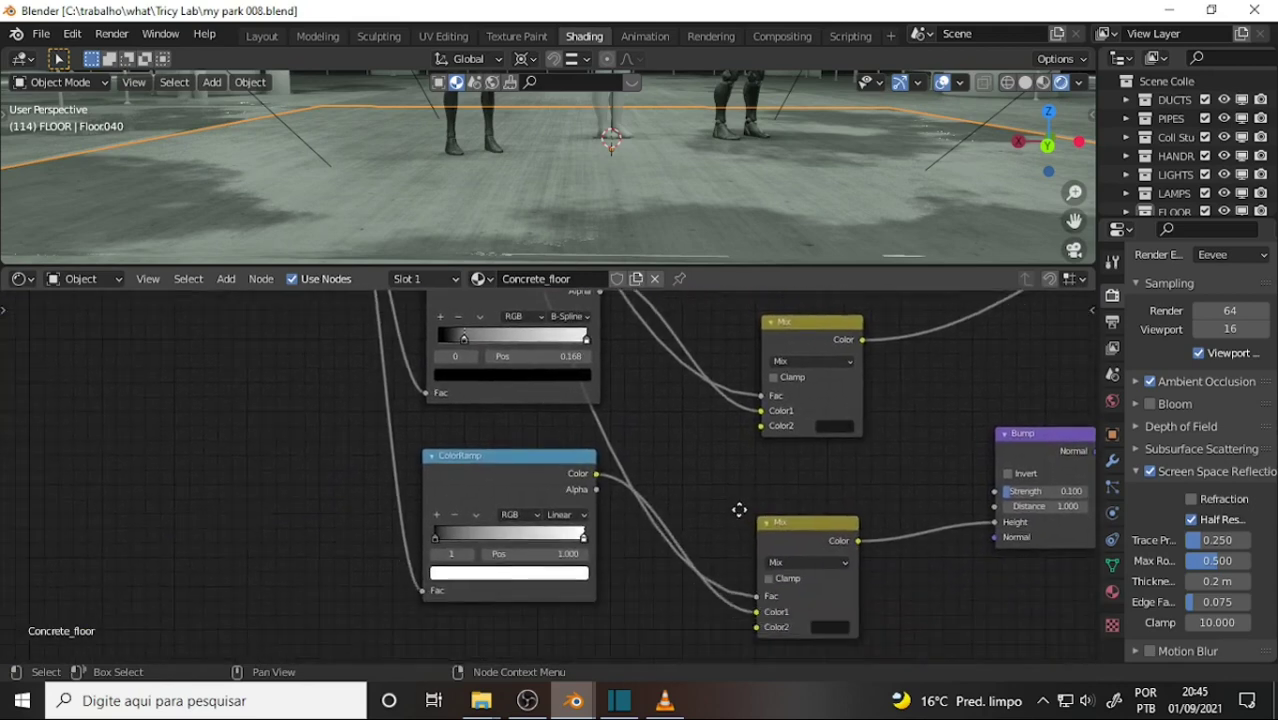
{"action": "scroll", "coordinate": [739, 509], "scroll_direction": "up", "scroll_amount": 1}
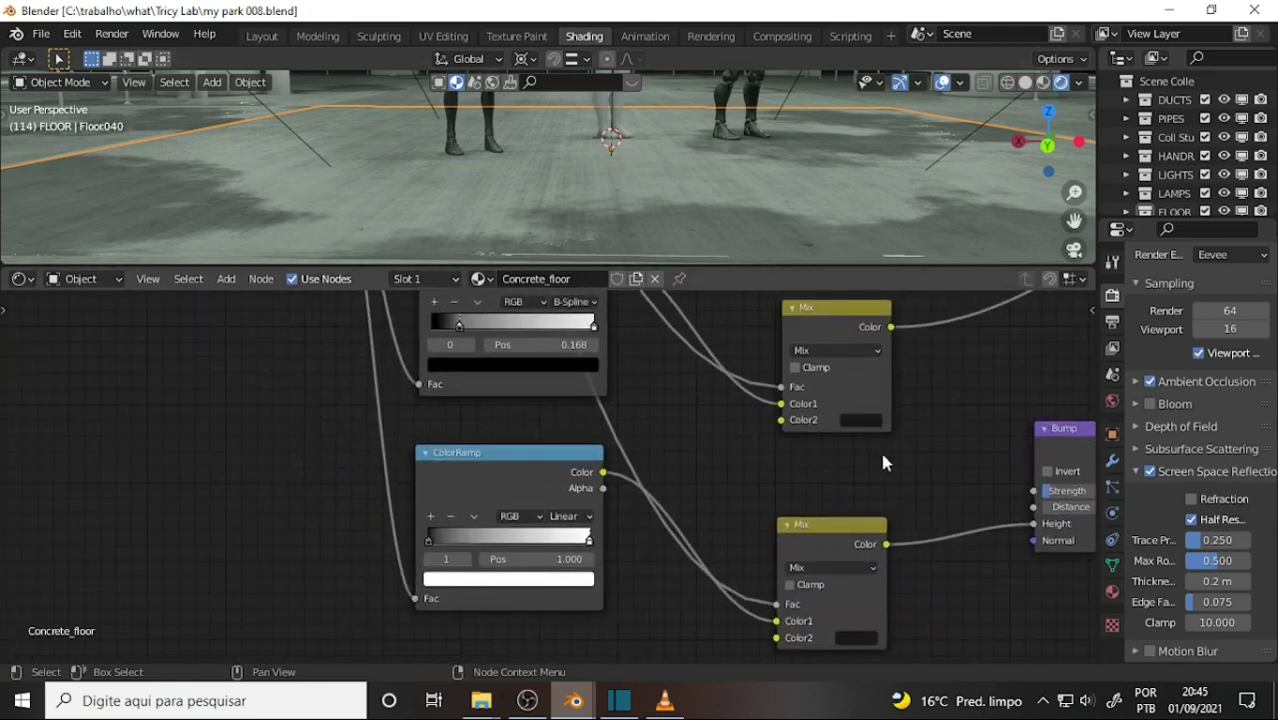
{"action": "mouse_move", "coordinate": [916, 437]}
{"action": "middle_mouse_down"}
{"action": "mouse_move", "coordinate": [904, 454]}
{"action": "mouse_move", "coordinate": [704, 440]}
{"action": "mouse_move", "coordinate": [690, 408]}
{"action": "mouse_move", "coordinate": [725, 586]}
{"action": "mouse_move", "coordinate": [750, 300]}
{"action": "middle_mouse_up"}
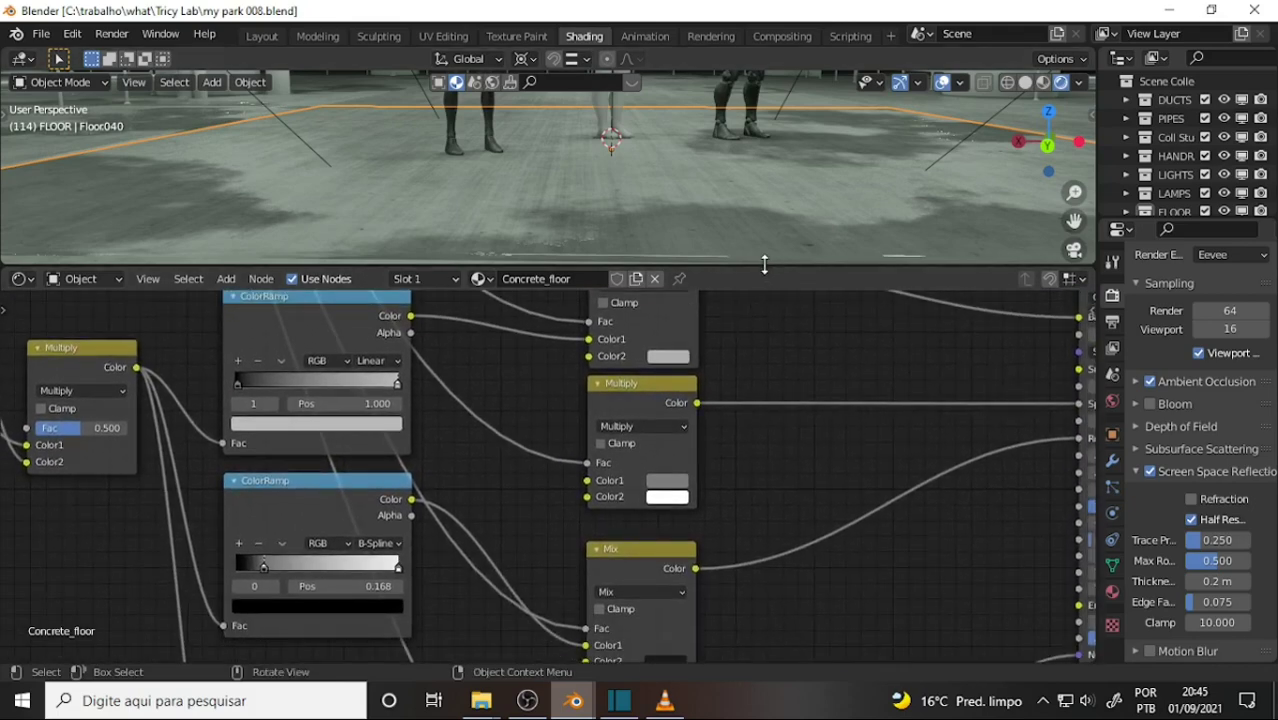
{"action": "left_click_drag", "start_coordinate": [766, 267], "coordinate": [768, 476]}
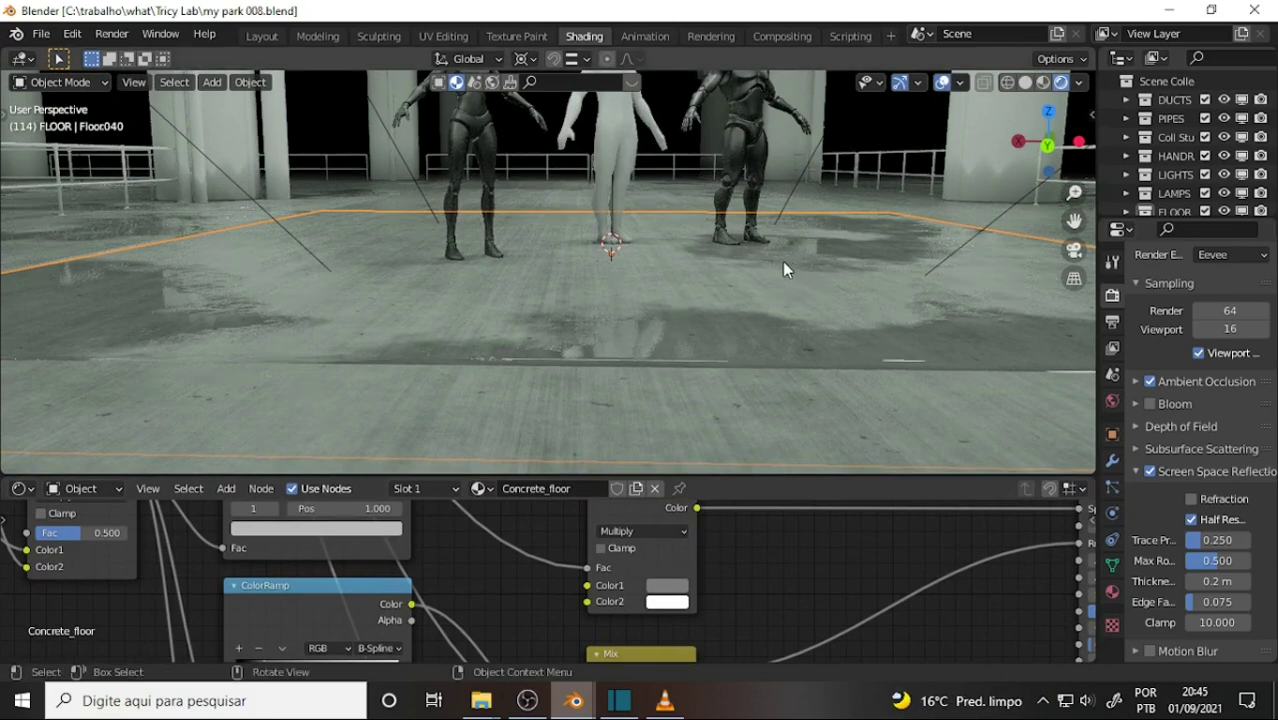
{"action": "middle_click_drag", "start_coordinate": [782, 261], "coordinate": [747, 258]}
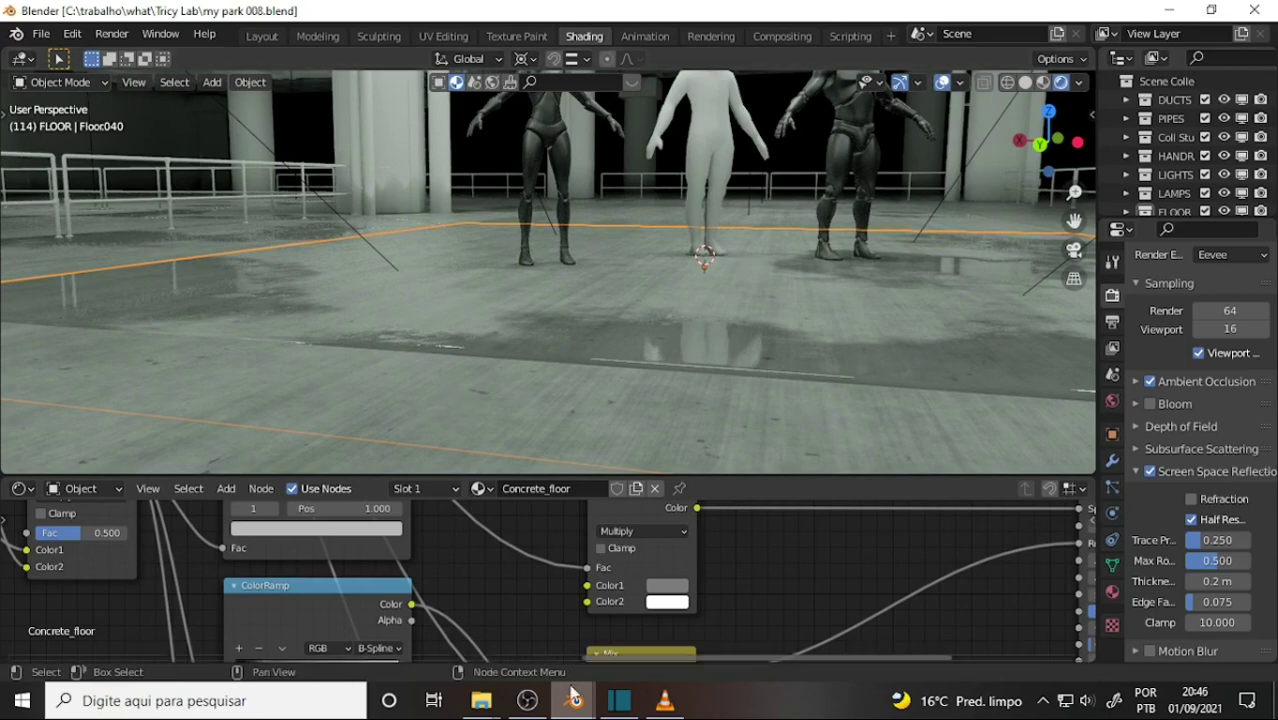
{"action": "mouse_move", "coordinate": [574, 701]}
{"action": "left_click", "coordinate": [600, 640]}
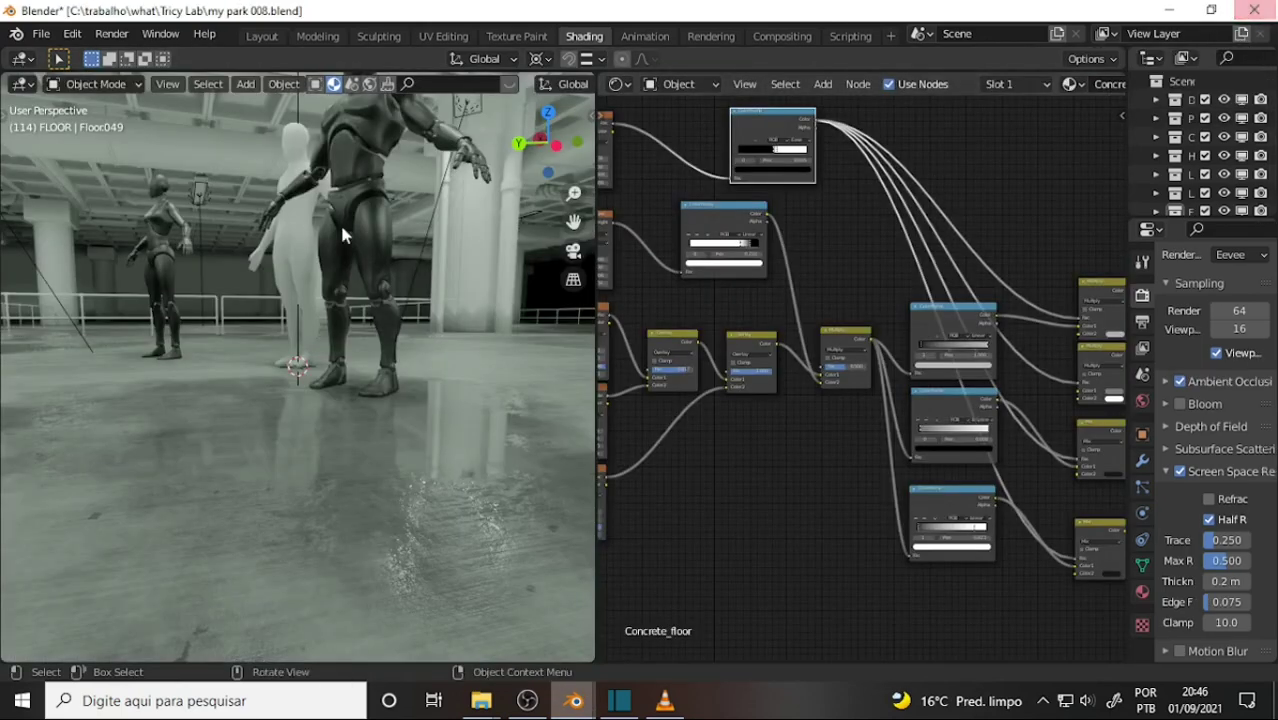
Close the original window without saving, then make the Concrete_floor node editor in my park 008.blend taller
{"action": "left_click", "coordinate": [1257, 12]}
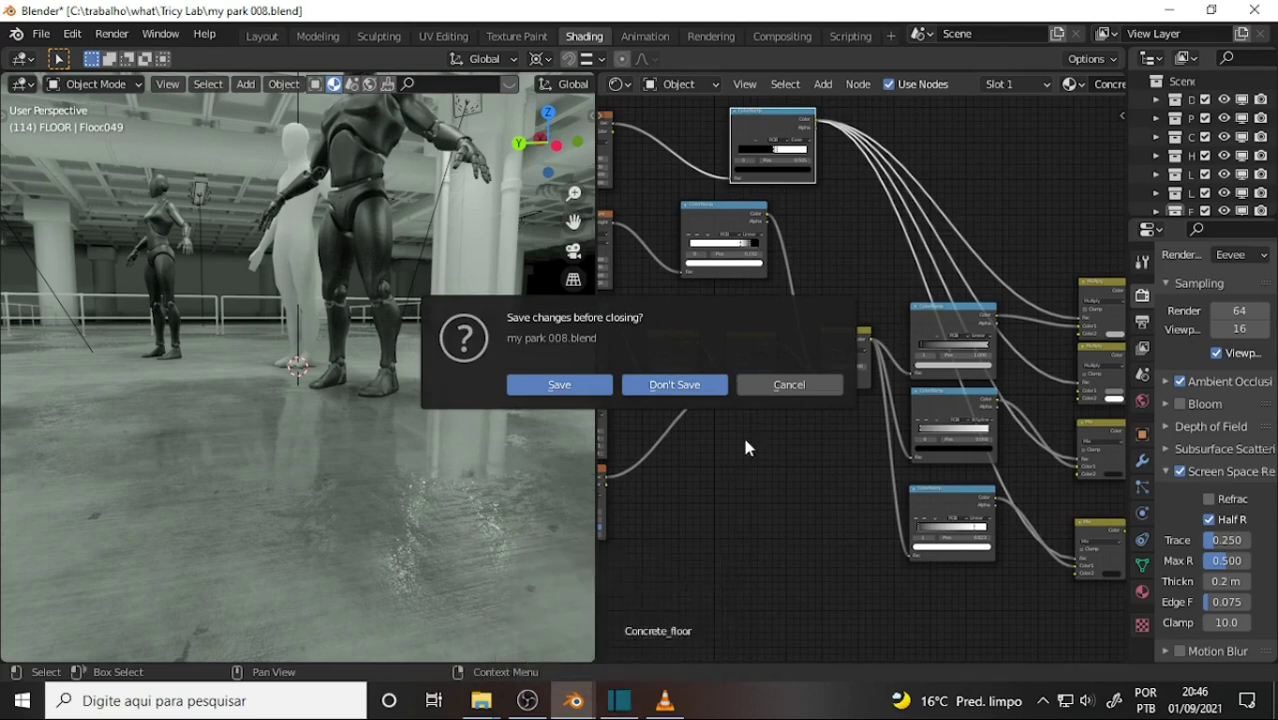
{"action": "left_click", "coordinate": [676, 384]}
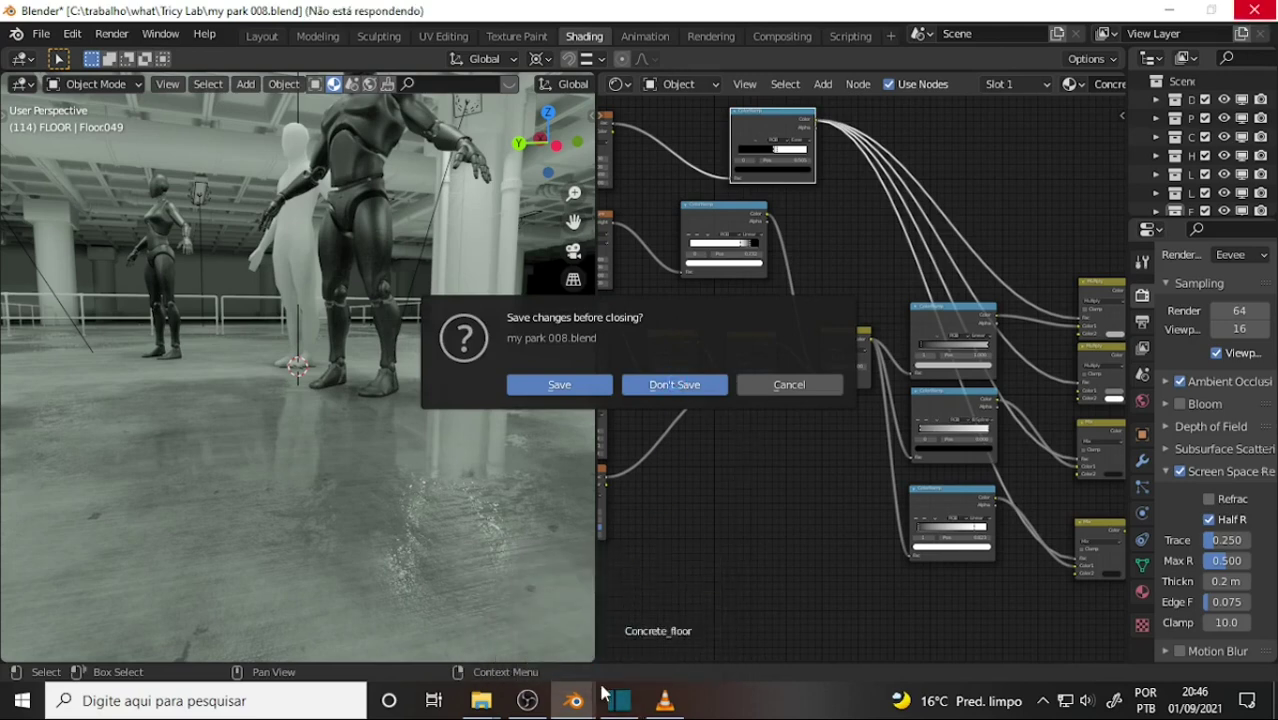
{"action": "mouse_move", "coordinate": [573, 700]}
{"action": "left_click", "coordinate": [639, 636]}
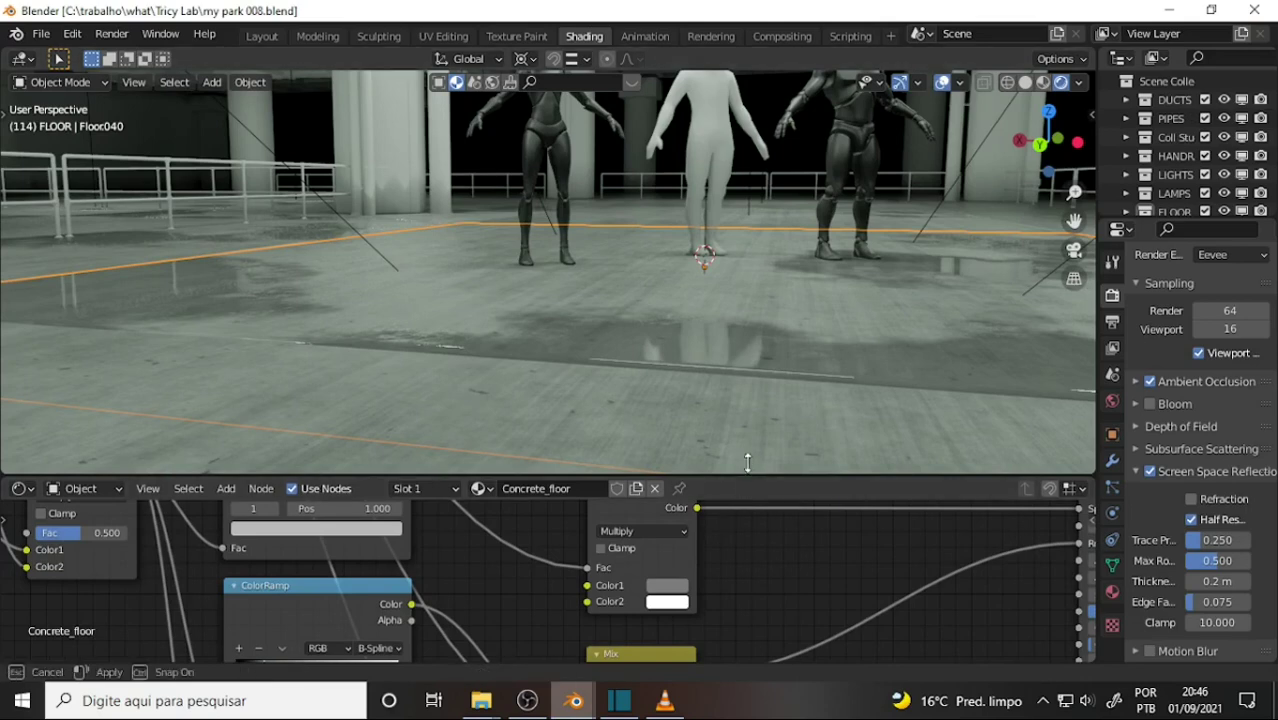
{"action": "left_click_drag", "start_coordinate": [748, 473], "coordinate": [745, 349]}
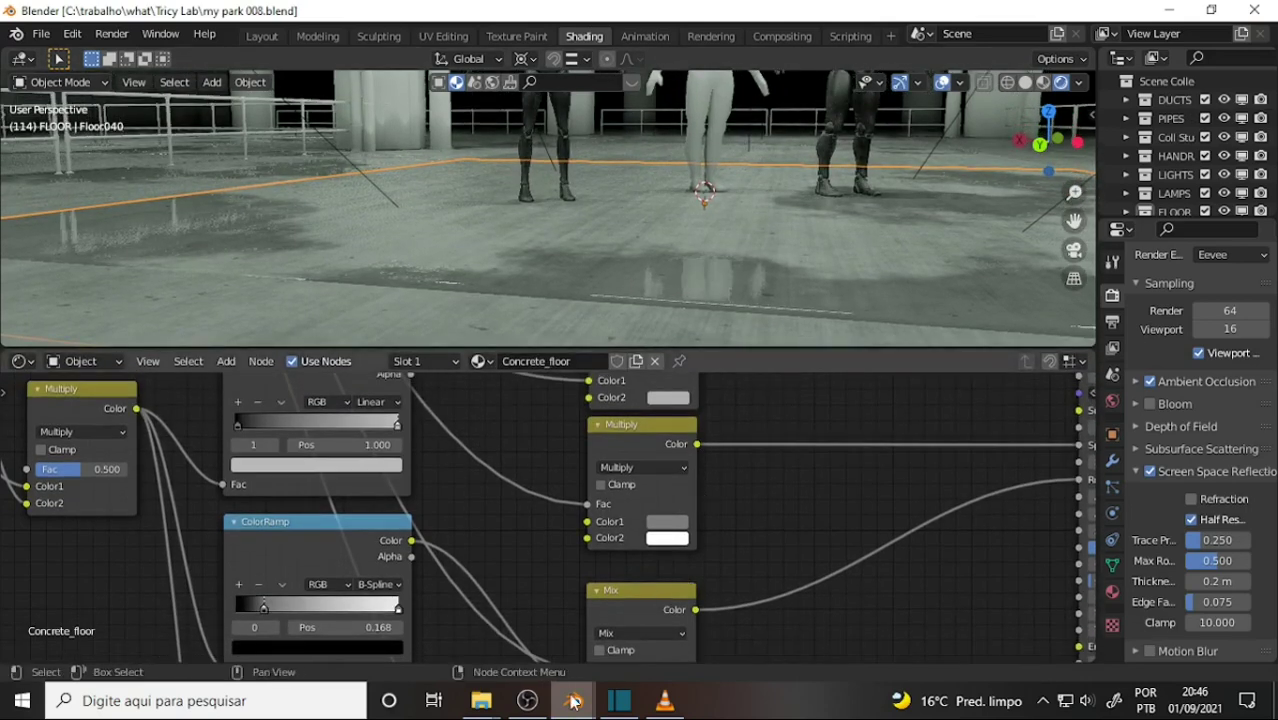